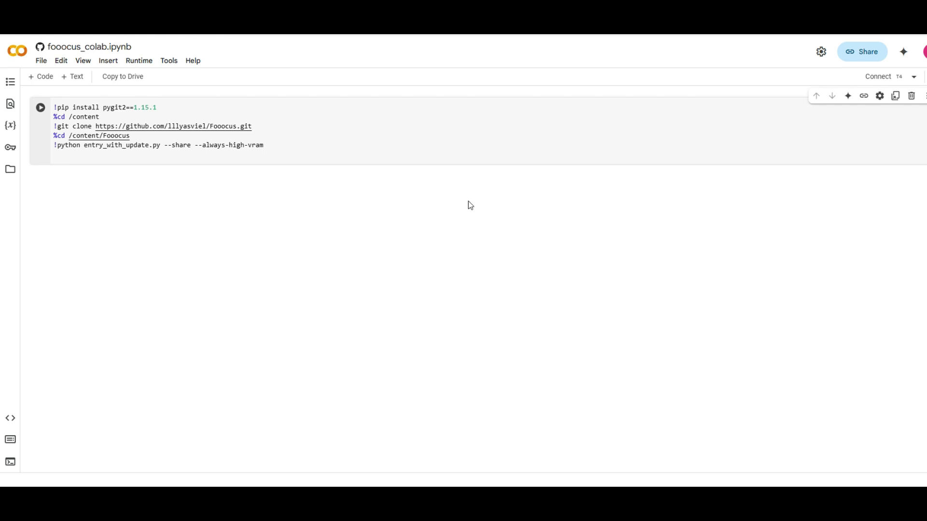
Connect Colab to a T4 GPU runtime and run the Fooocus launch cell despite the warning.
{"action": "mouse_move", "coordinate": [838, 168]}
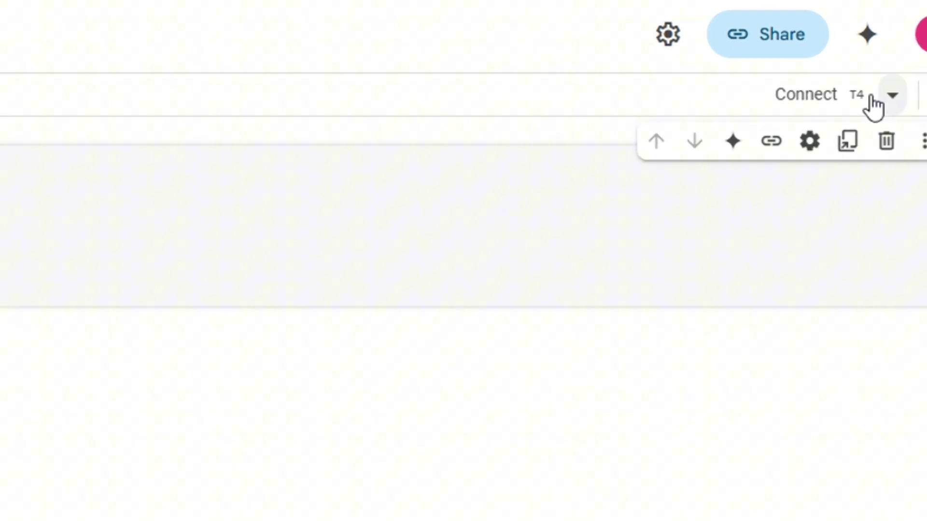
{"action": "left_click", "coordinate": [779, 109]}
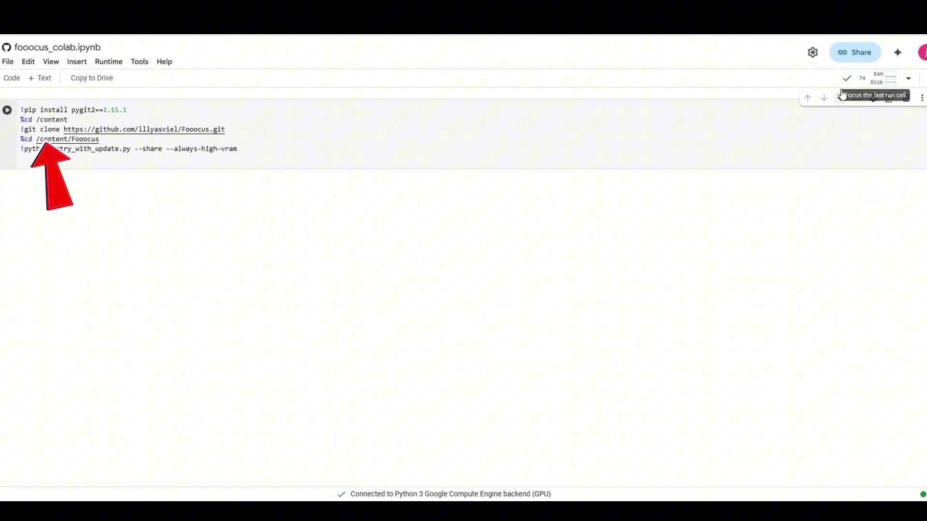
{"action": "left_click", "coordinate": [35, 110]}
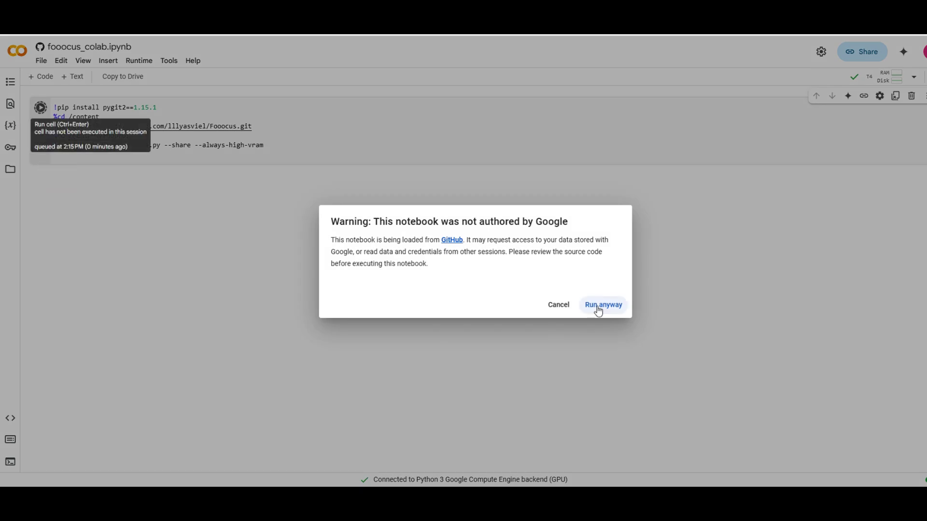
{"action": "left_click", "coordinate": [602, 305]}
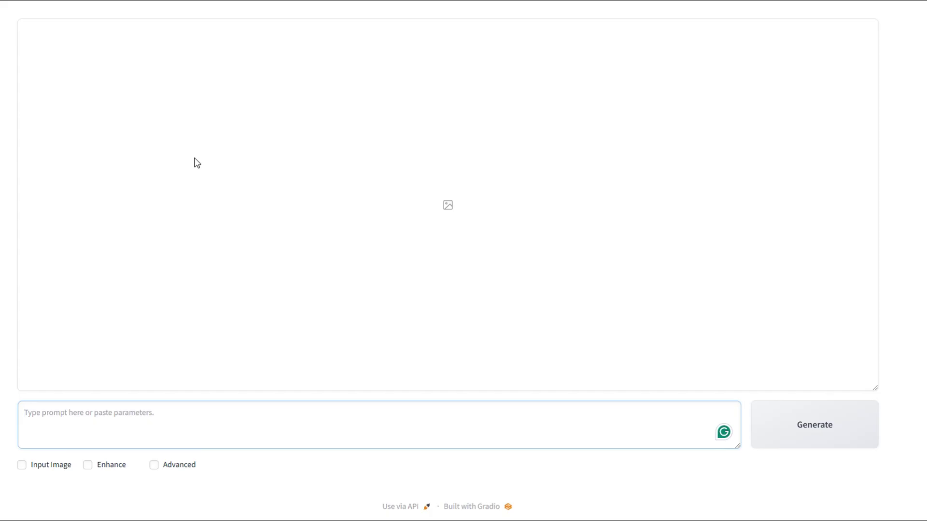
Generate two portraits from 'Generate the image of a beautiful woman' and view each one enlarged.
{"action": "type", "text": "Gene"}
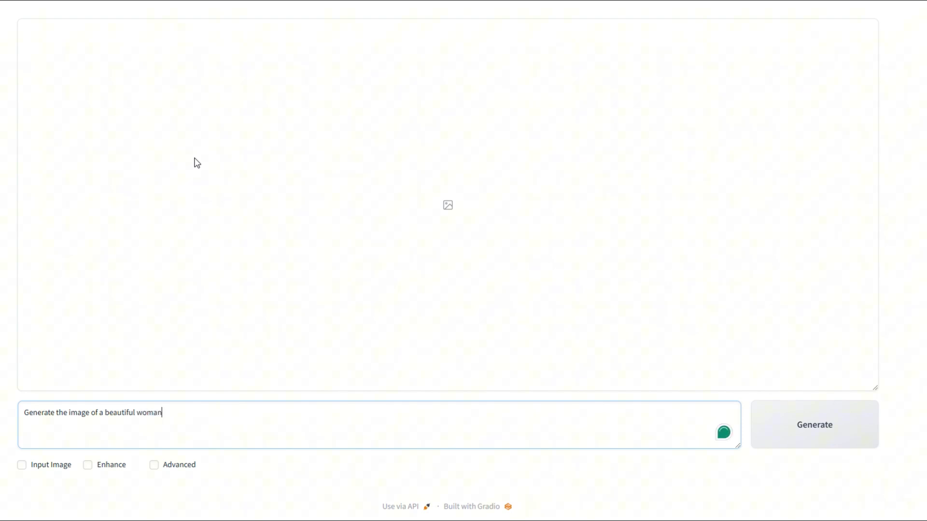
{"action": "left_click", "coordinate": [836, 428]}
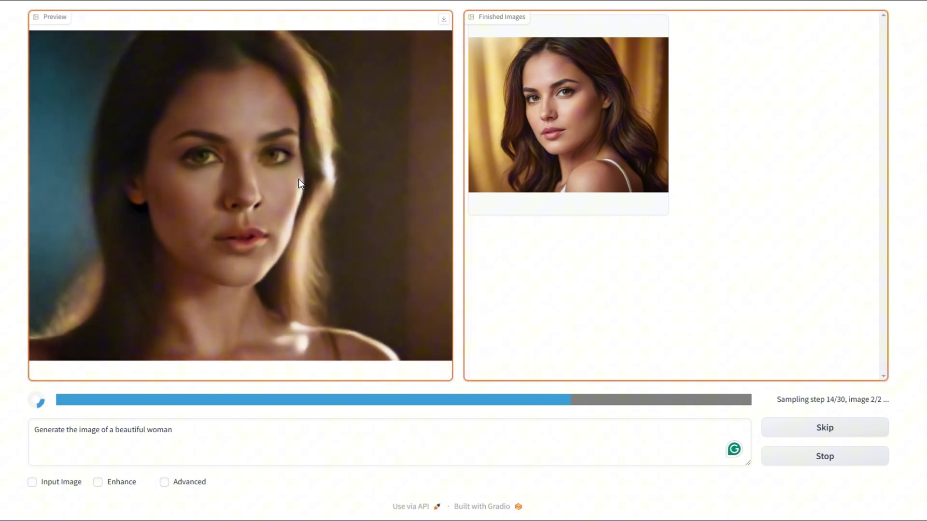
{"action": "left_click", "coordinate": [557, 115]}
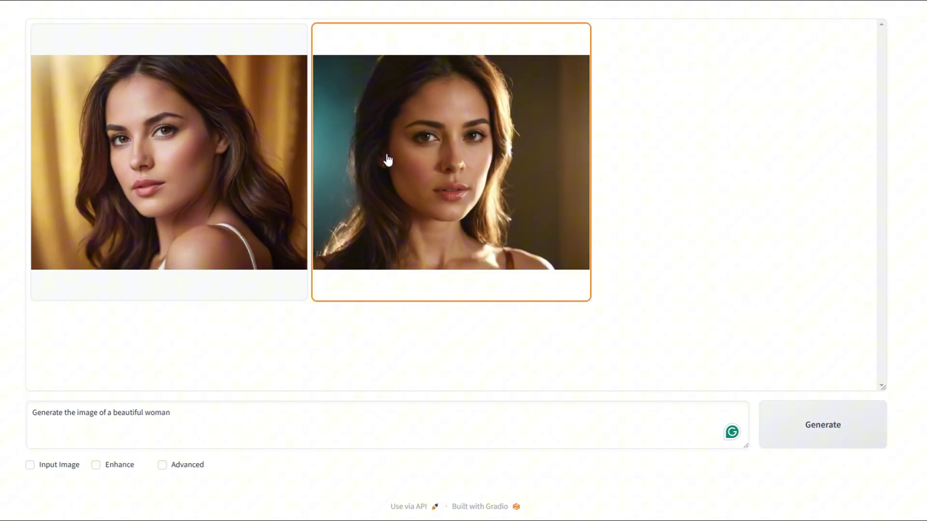
{"action": "left_click", "coordinate": [268, 184]}
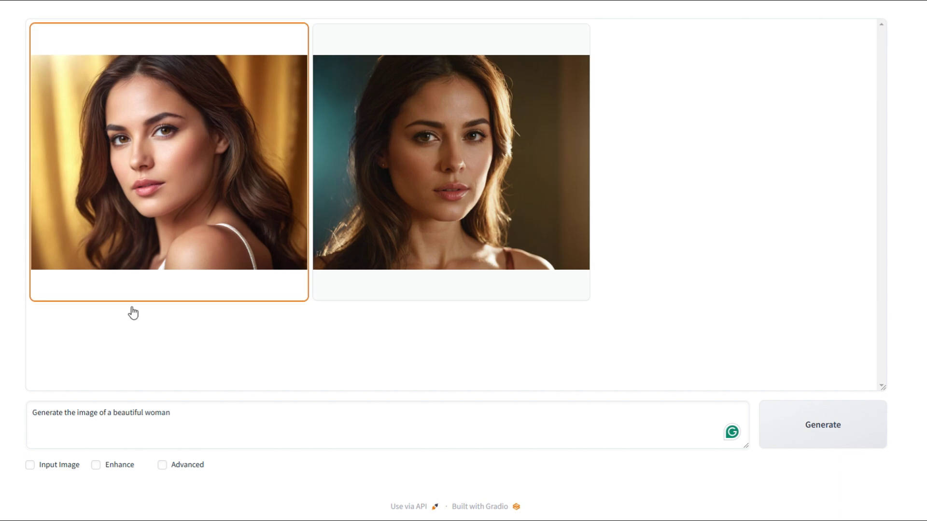
{"action": "left_click", "coordinate": [114, 169]}
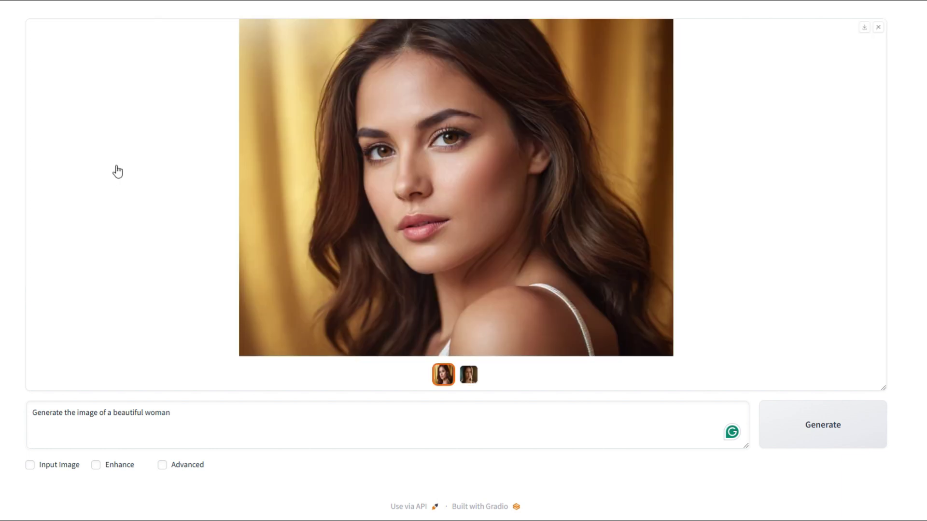
{"action": "left_click", "coordinate": [471, 380]}
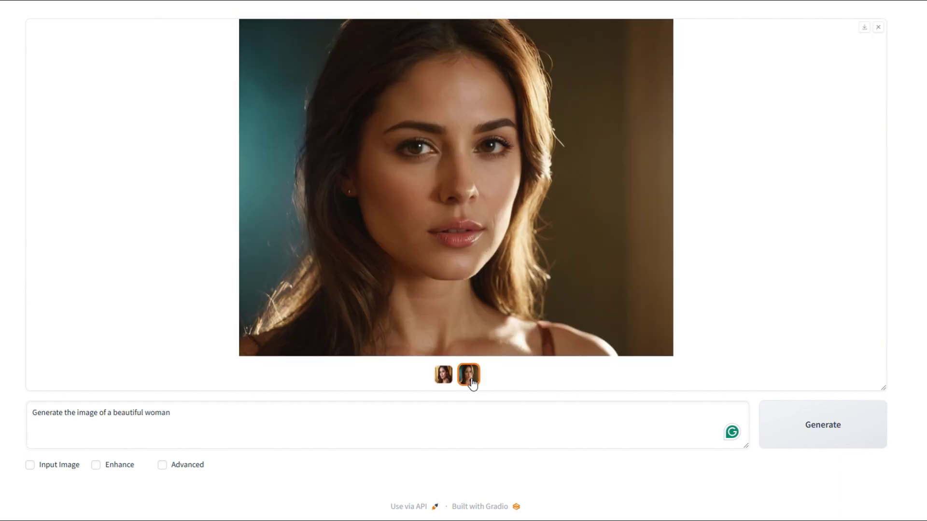
{"action": "left_click", "coordinate": [438, 381]}
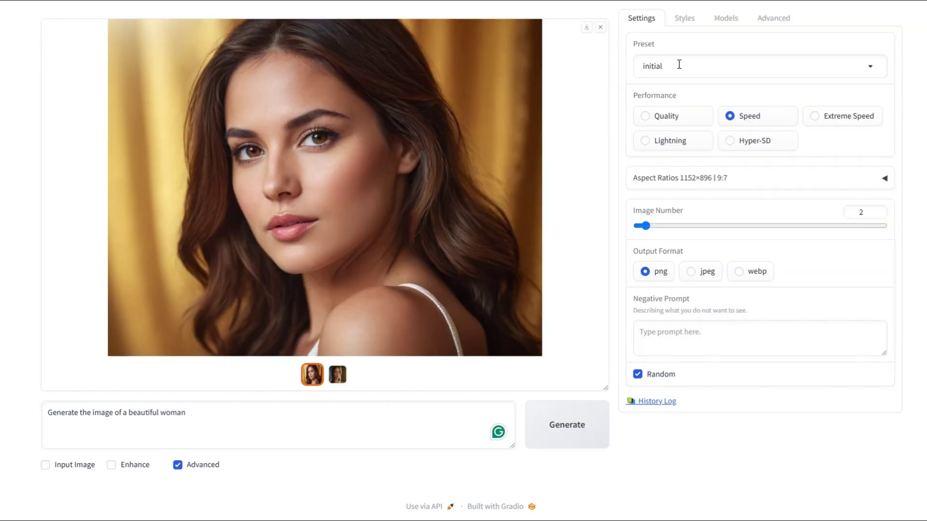
Try the realistic preset, then set the preset back to initial after it errors.
{"action": "left_click", "coordinate": [679, 64]}
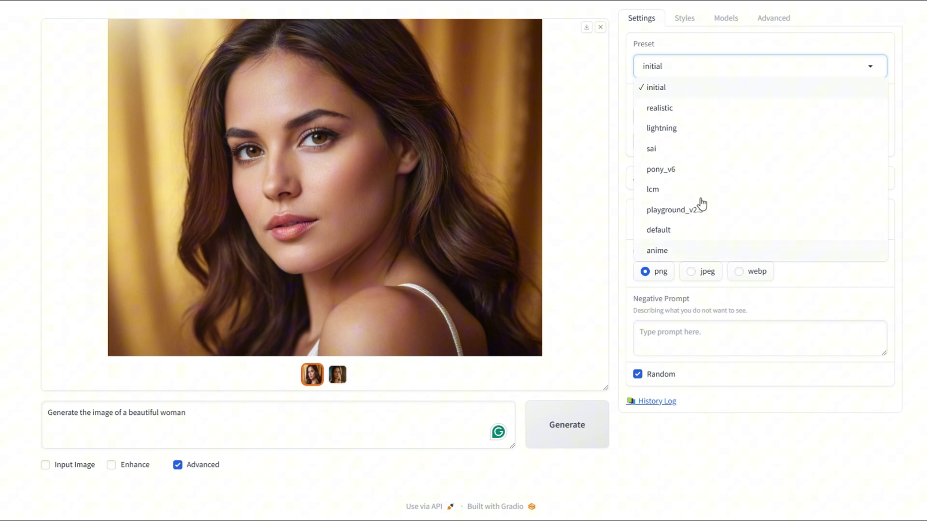
{"action": "left_click", "coordinate": [671, 116]}
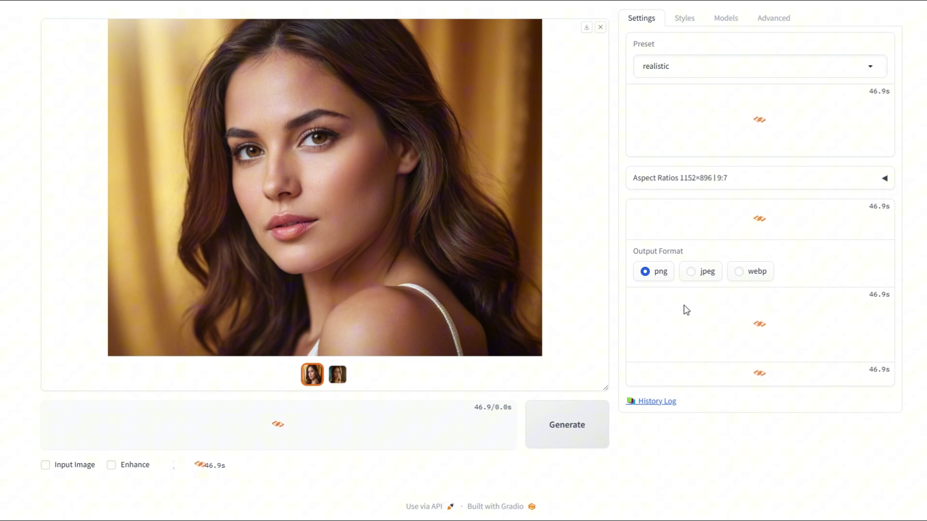
{"action": "left_click", "coordinate": [872, 75]}
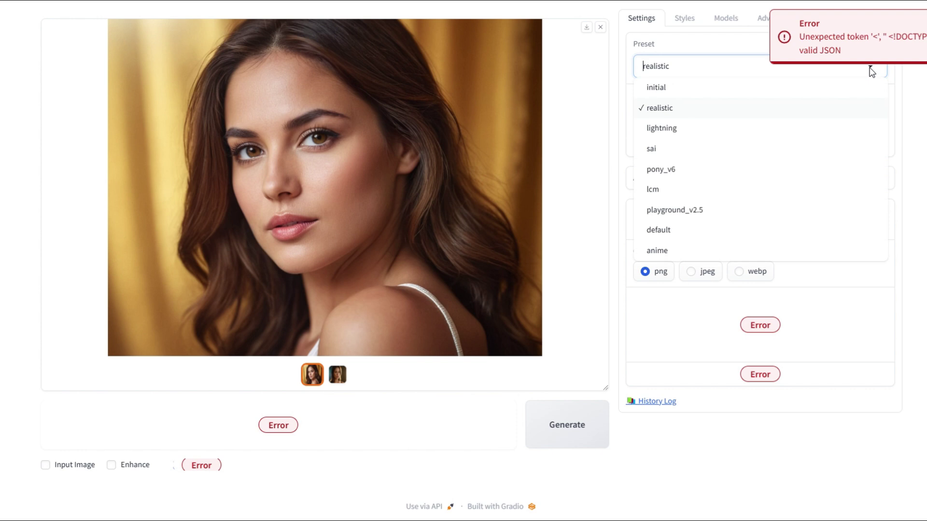
{"action": "left_click", "coordinate": [659, 89]}
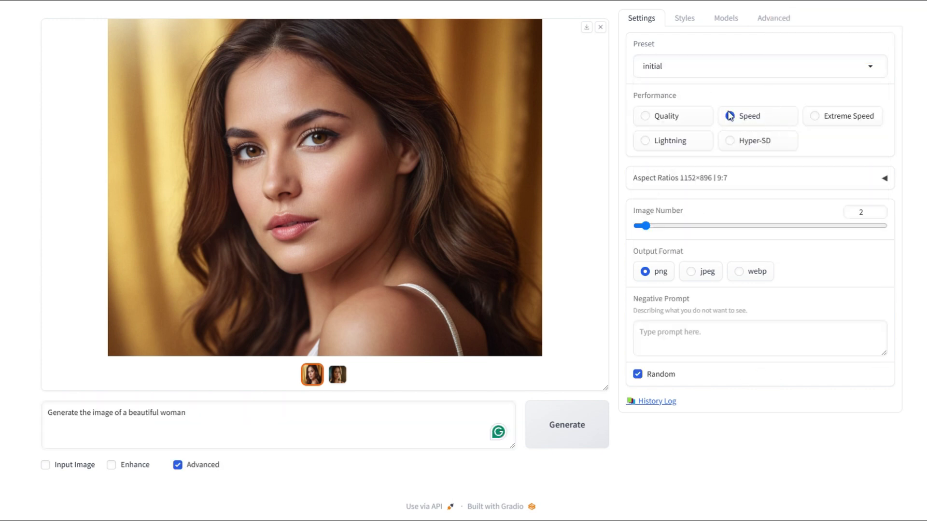
Try the Speed, Extreme Speed, Lightning and Hyper-SD performance modes, settling on Quality.
{"action": "left_click", "coordinate": [645, 117]}
{"action": "left_click", "coordinate": [741, 118]}
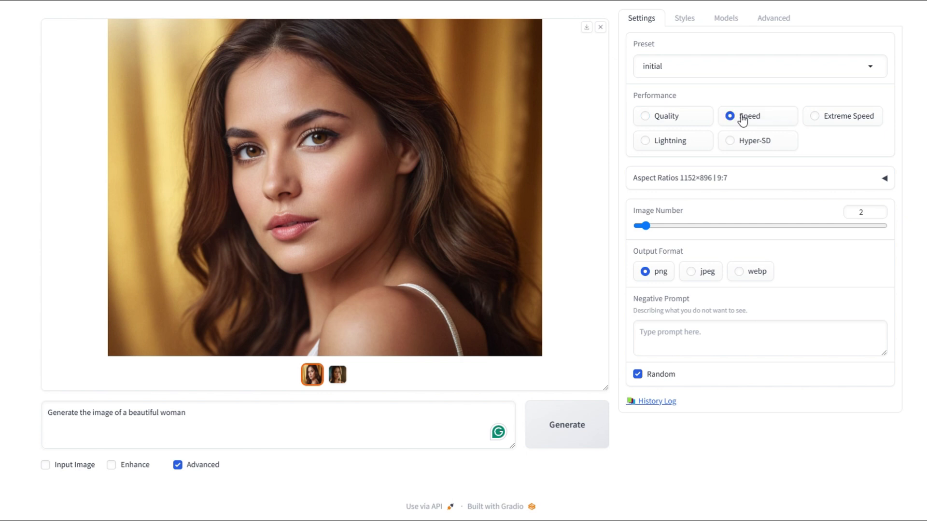
{"action": "left_click", "coordinate": [827, 118]}
{"action": "left_click", "coordinate": [645, 144]}
{"action": "left_click", "coordinate": [732, 144]}
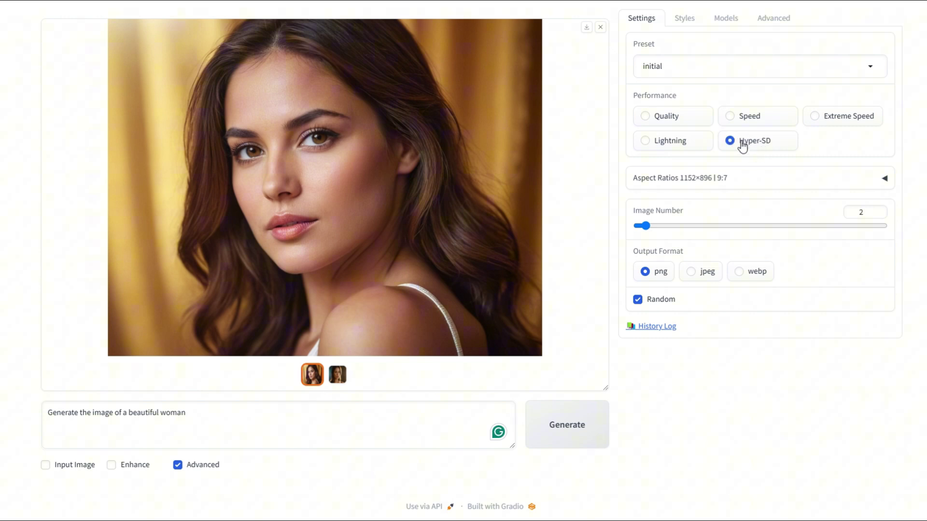
{"action": "left_click", "coordinate": [647, 118]}
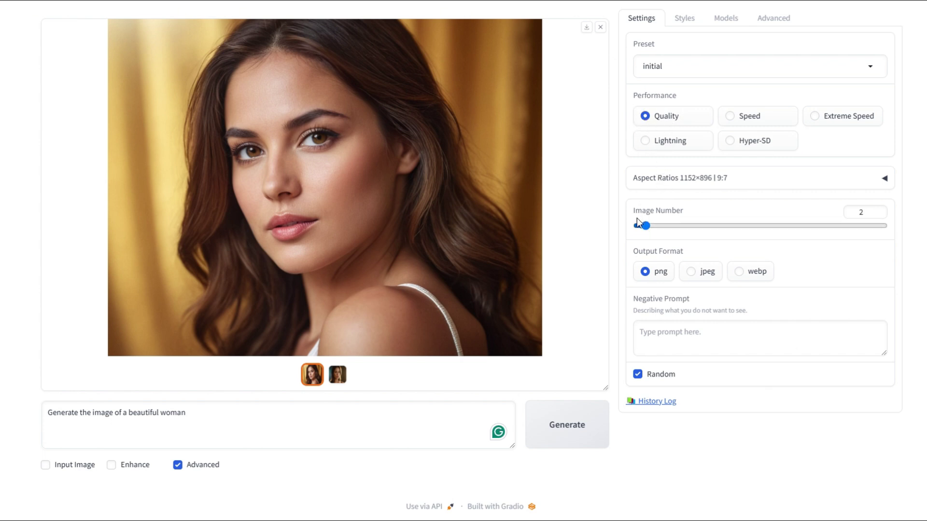
Expand the full list of aspect-ratio sizes and scroll through it.
{"action": "left_click", "coordinate": [884, 178]}
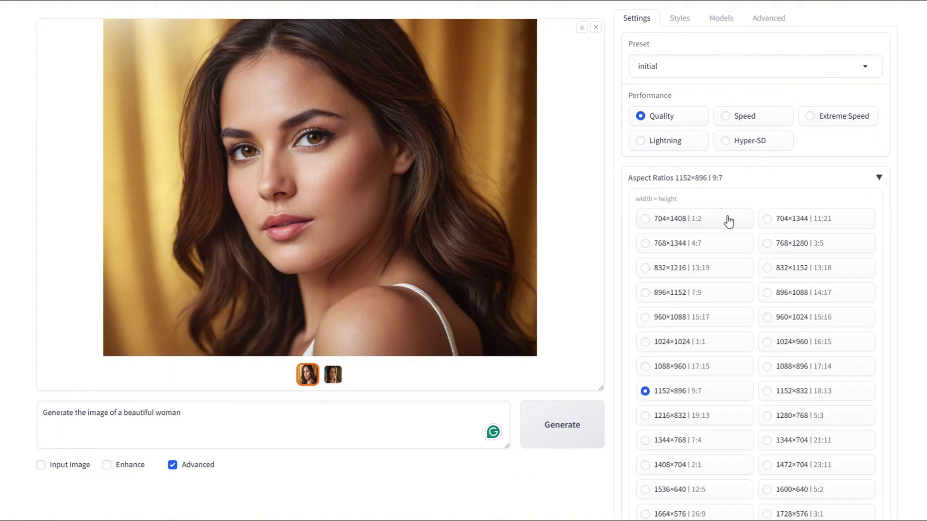
{"action": "scroll", "coordinate": [706, 220], "scroll_direction": "down", "scroll_amount": 3}
{"action": "scroll", "coordinate": [666, 92], "scroll_direction": "up", "scroll_amount": 3}
{"action": "scroll", "coordinate": [690, 256], "scroll_direction": "down", "scroll_amount": 3}
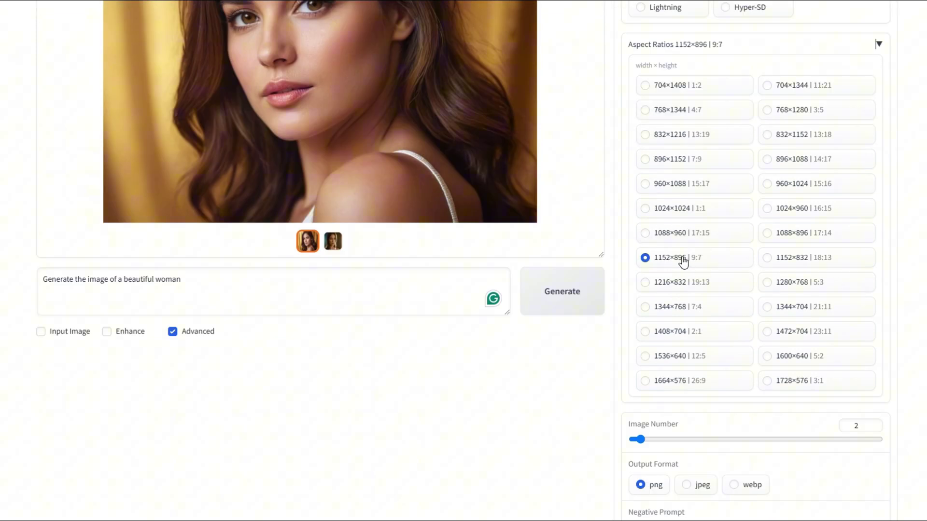
{"action": "scroll", "coordinate": [655, 266], "scroll_direction": "up", "scroll_amount": 3}
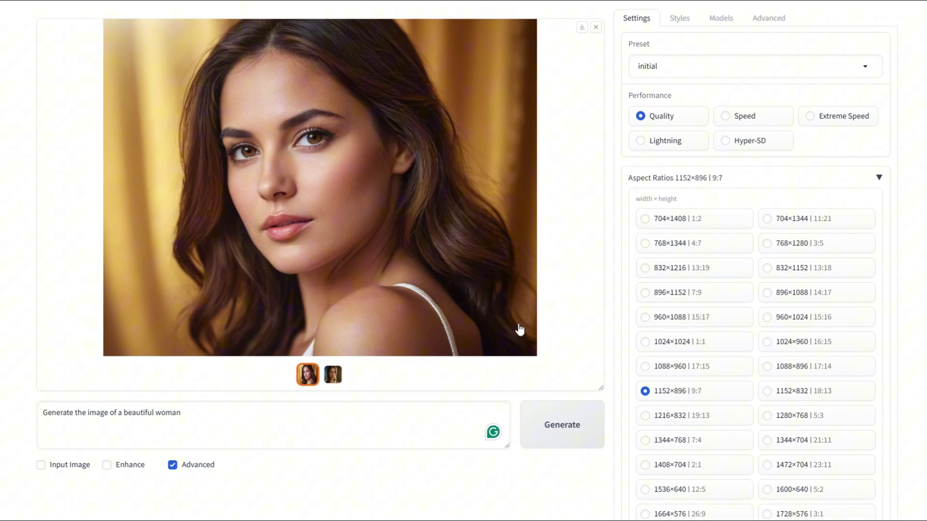
{"action": "scroll", "coordinate": [787, 282], "scroll_direction": "down", "scroll_amount": 3}
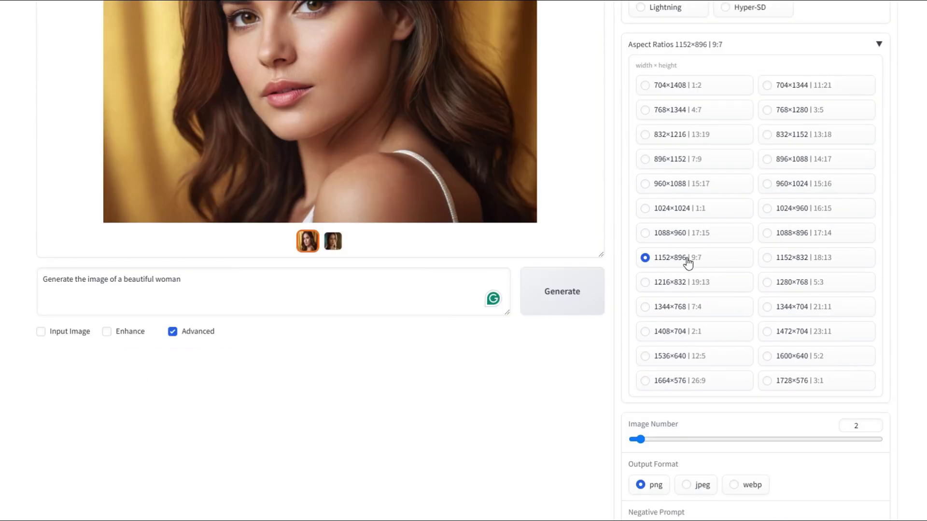
{"action": "scroll", "coordinate": [775, 271], "scroll_direction": "down", "scroll_amount": 3}
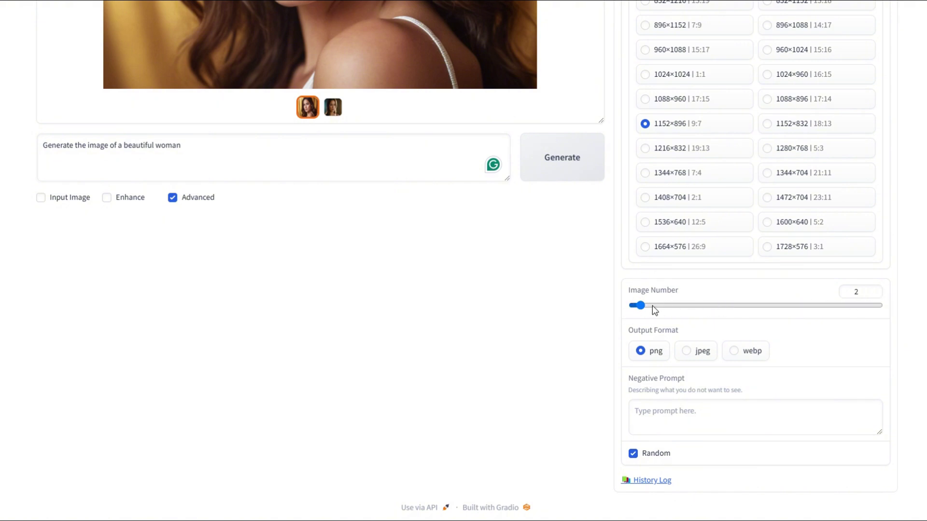
Adjust the image-number slider and try jpeg and webp output, leaving the format on png.
{"action": "mouse_move", "coordinate": [639, 306]}
{"action": "left_mouse_down"}
{"action": "mouse_move", "coordinate": [897, 314]}
{"action": "mouse_move", "coordinate": [641, 309]}
{"action": "left_mouse_up"}
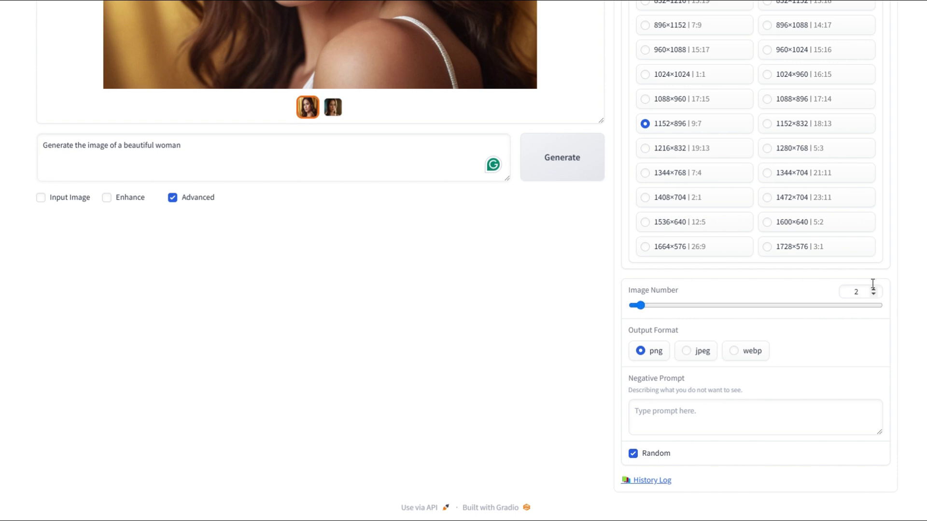
{"action": "left_click", "coordinate": [686, 350]}
{"action": "left_click", "coordinate": [732, 351]}
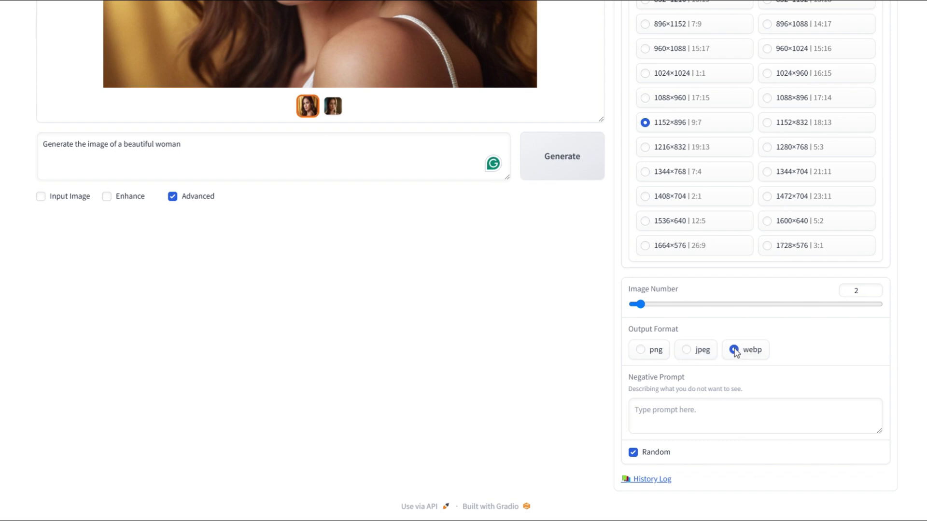
{"action": "left_click", "coordinate": [686, 351]}
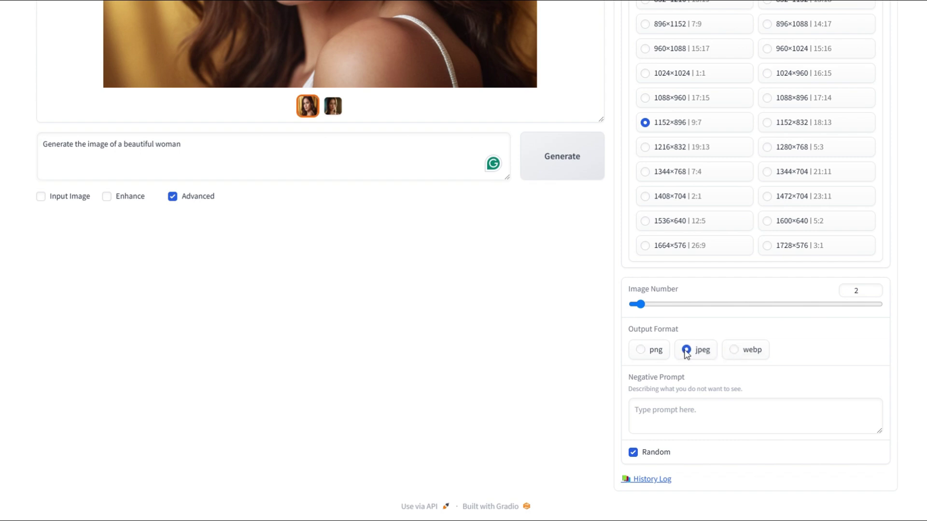
{"action": "left_click", "coordinate": [640, 352]}
Paste a negative prompt excluding distorted features, harsh lighting and cartoonish looks.
{"action": "left_click", "coordinate": [638, 411]}
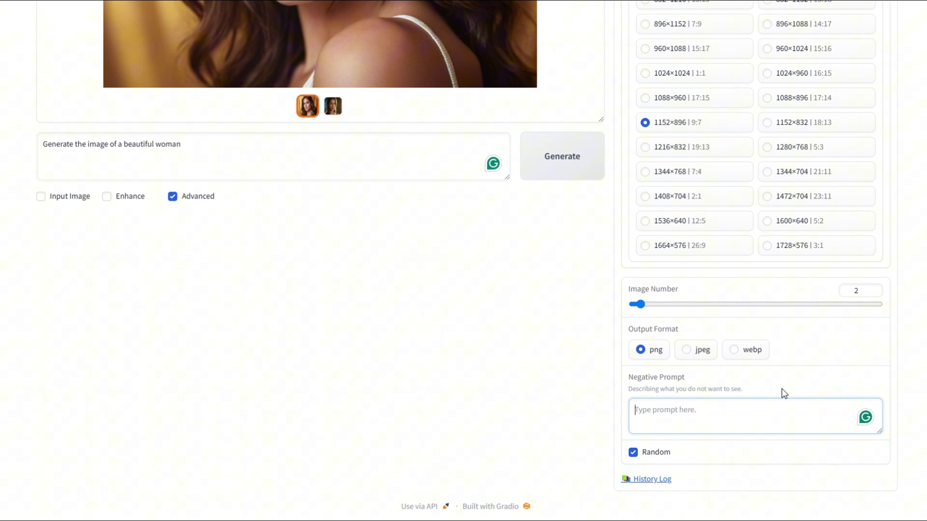
{"action": "type", "text": "Exclude distorted facial features, unnatural lighting or harsh shadows, blurred or out-of-focus details, unrealistic body proportions, cartoonish or overly stylized looks, excessive makeup or heavy filters, violent or offensive imagery, exaggerated expressions or unrealistic emotions, empty or cluttered backgrounds, outdated or out-of-context clothing, low-resolution or pixelated details, unnatural poses, random unrelated objects, fake-looking skin textures, and excessive or distracting accessories like large jewelry."}
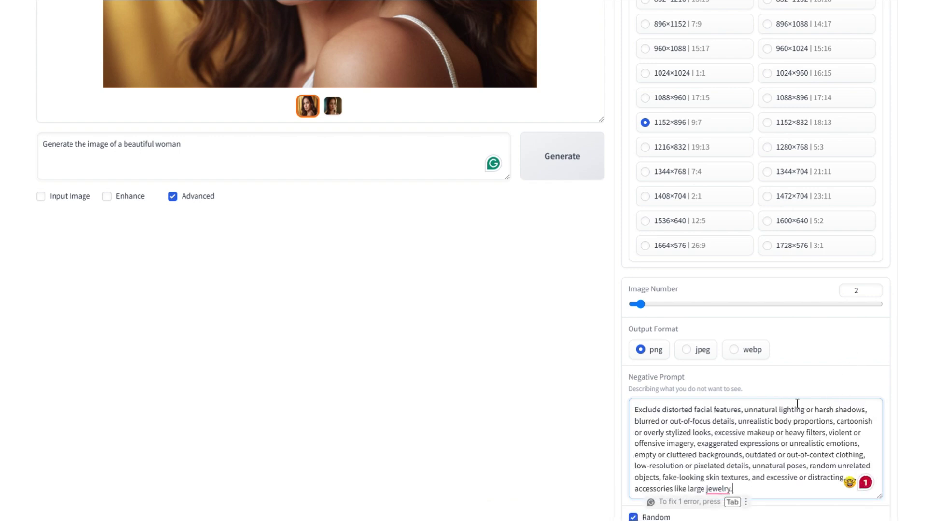
{"action": "scroll", "coordinate": [794, 415], "scroll_direction": "down", "scroll_amount": 3}
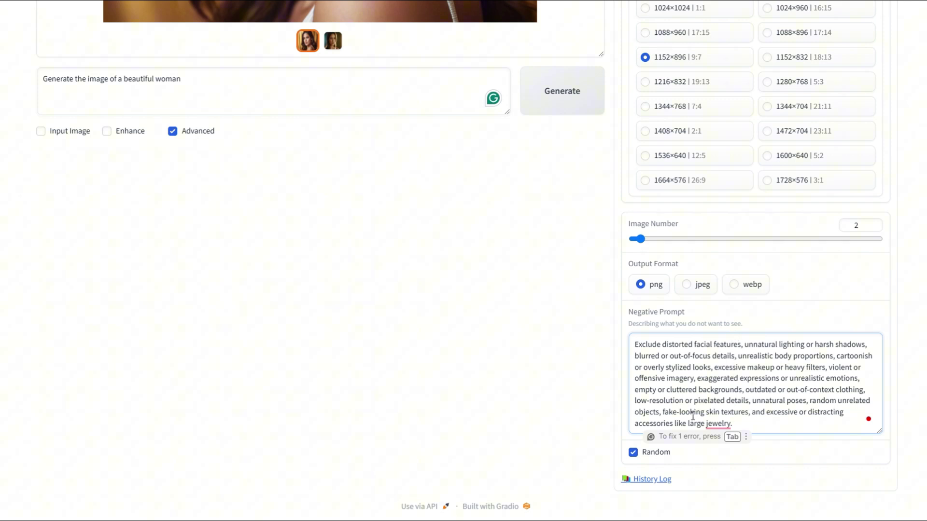
{"action": "left_click", "coordinate": [633, 453]}
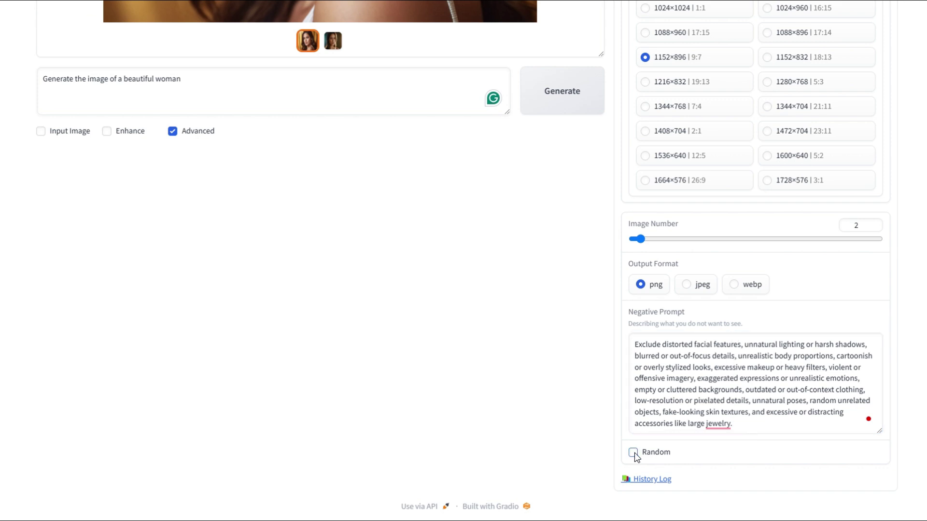
{"action": "scroll", "coordinate": [756, 382], "scroll_direction": "down", "scroll_amount": 1}
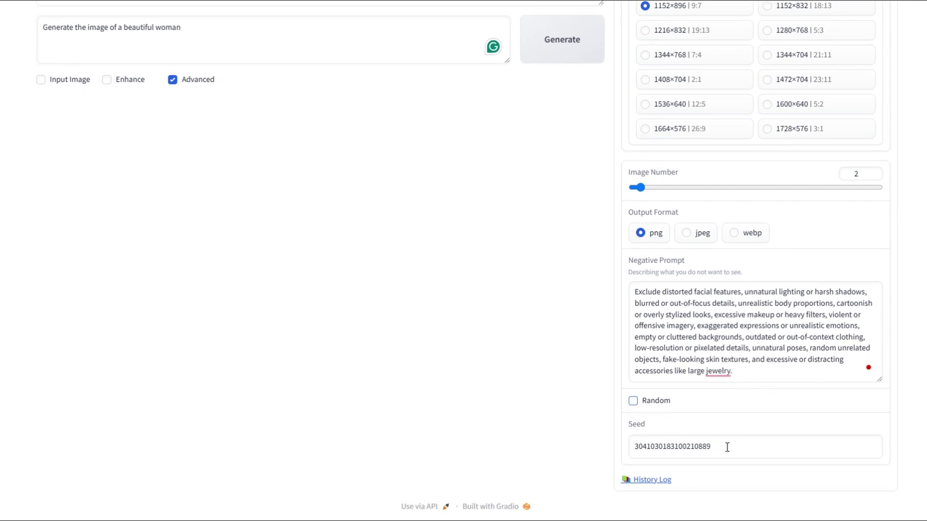
{"action": "left_click_drag", "start_coordinate": [725, 447], "coordinate": [621, 450]}
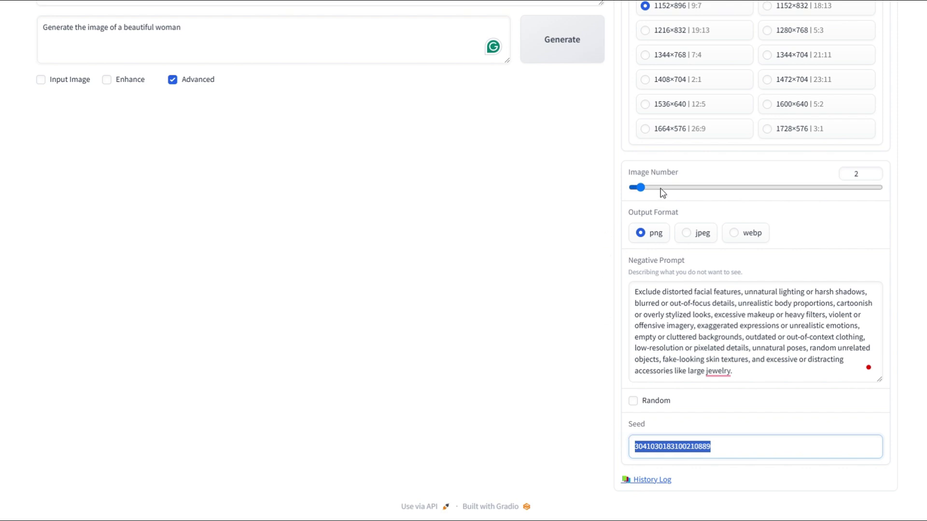
{"action": "scroll", "coordinate": [682, 174], "scroll_direction": "up", "scroll_amount": 8}
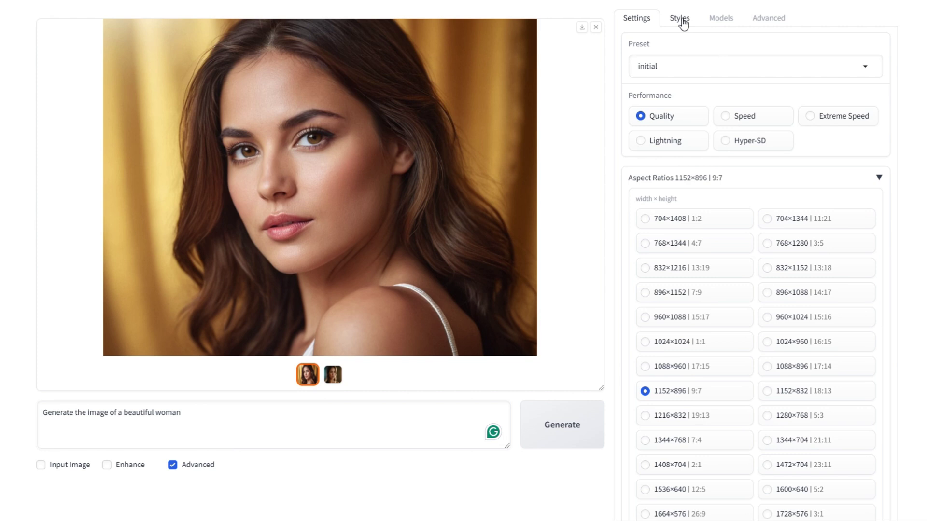
Review the Styles, Models and Advanced settings tabs.
{"action": "left_click", "coordinate": [682, 24]}
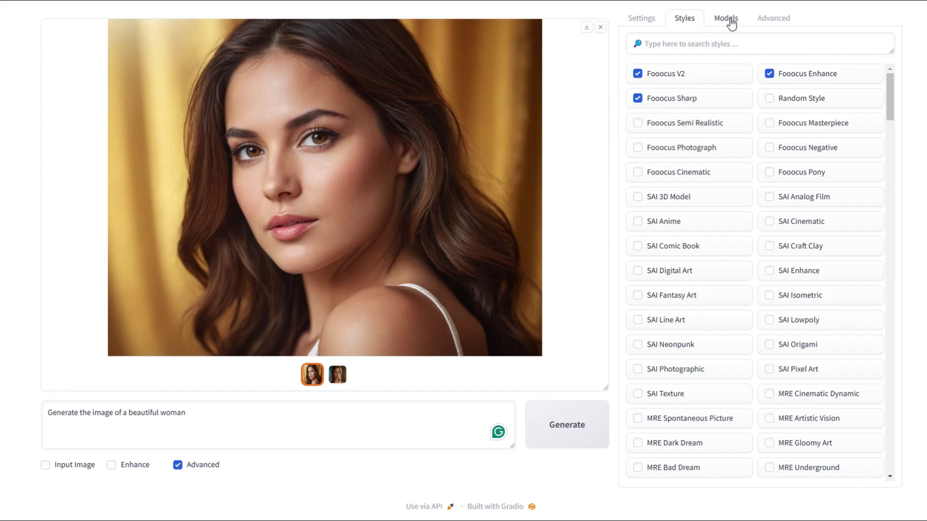
{"action": "left_click", "coordinate": [727, 20]}
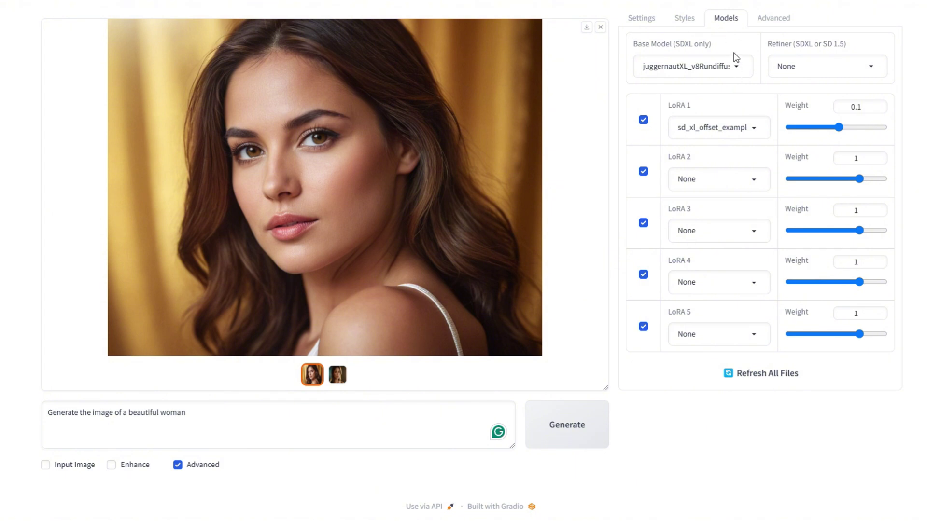
{"action": "left_click", "coordinate": [772, 19]}
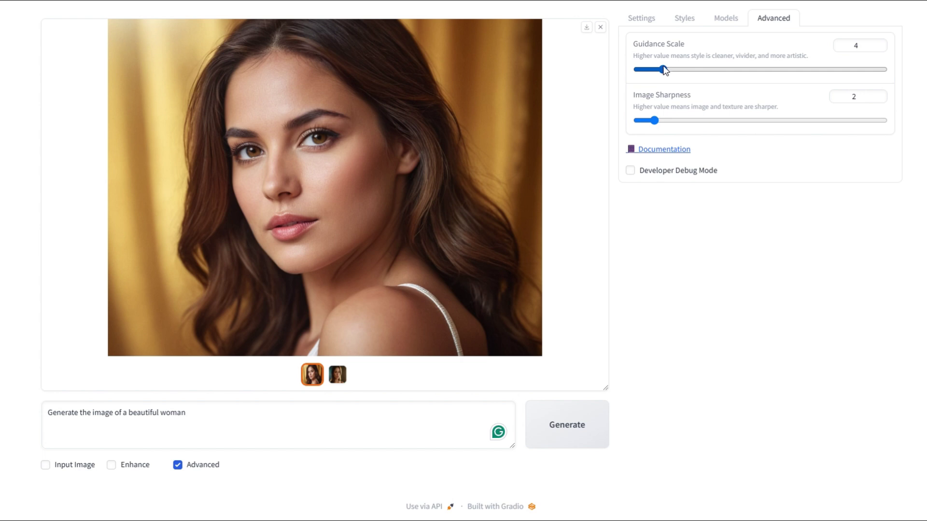
Regenerate the portraits with the fixed seed, view the second one, and enable Input Image.
{"action": "left_click", "coordinate": [563, 431]}
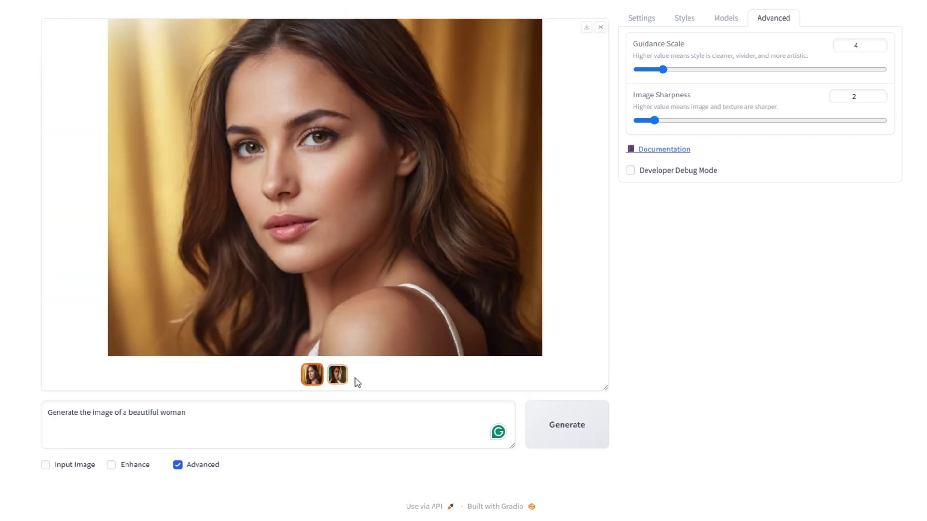
{"action": "left_click", "coordinate": [338, 376]}
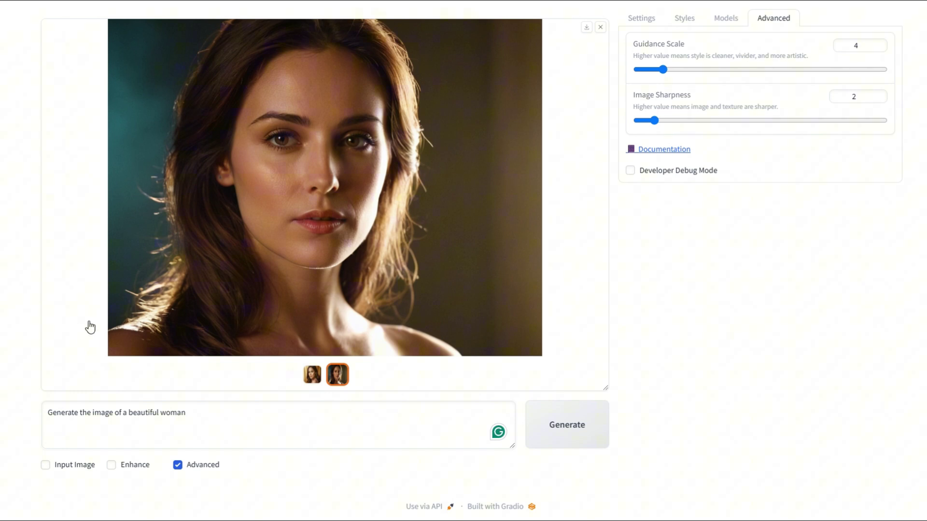
{"action": "left_click", "coordinate": [46, 465]}
{"action": "scroll", "coordinate": [96, 439], "scroll_direction": "down", "scroll_amount": 3}
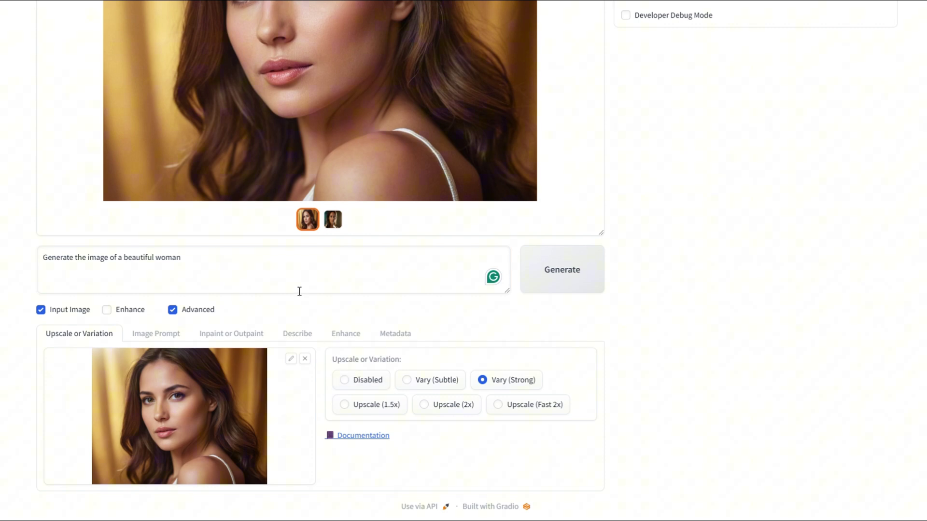
Append 'sitting at the beach' to the prompt, generate, and view both beach images.
{"action": "left_click", "coordinate": [196, 257]}
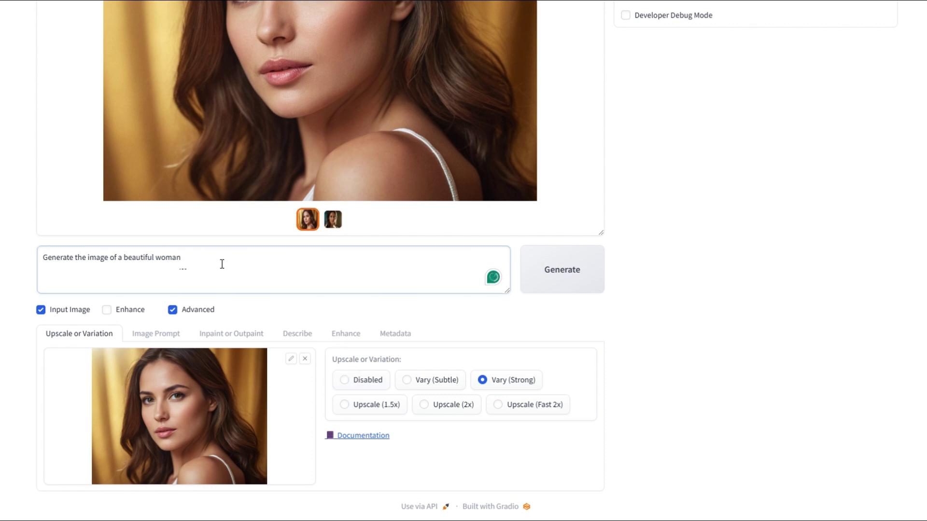
{"action": "type", "text": "sitting "}
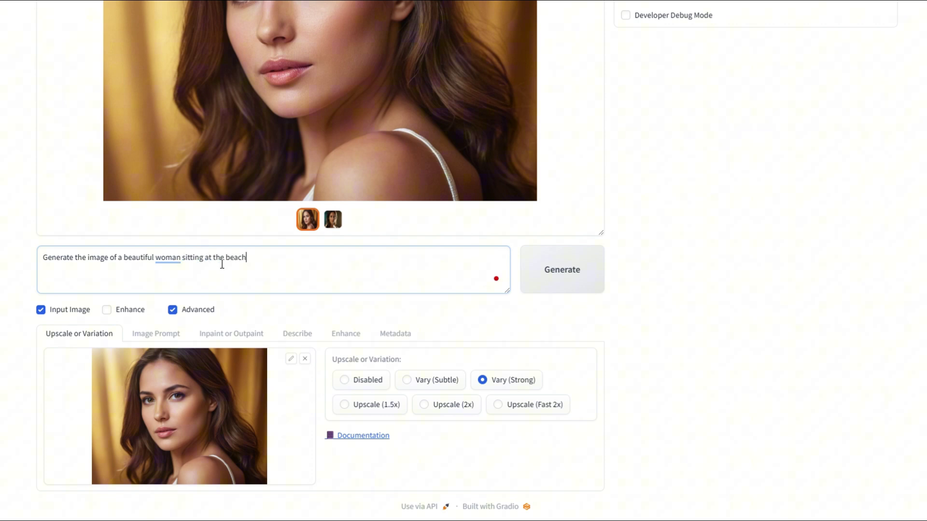
{"action": "type", "text": "at the beach"}
{"action": "left_click", "coordinate": [559, 269]}
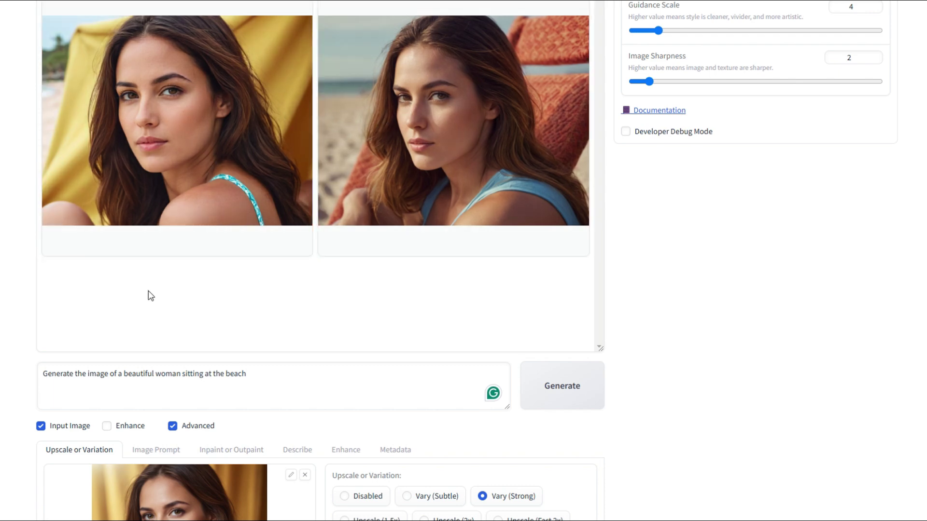
{"action": "scroll", "coordinate": [154, 304], "scroll_direction": "down", "scroll_amount": 3}
{"action": "scroll", "coordinate": [178, 338], "scroll_direction": "up", "scroll_amount": 4}
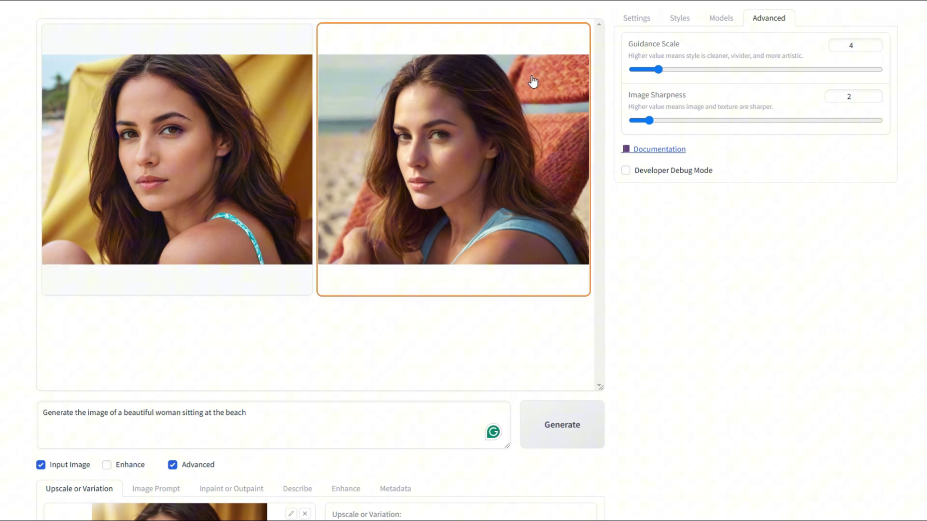
{"action": "left_click", "coordinate": [273, 170]}
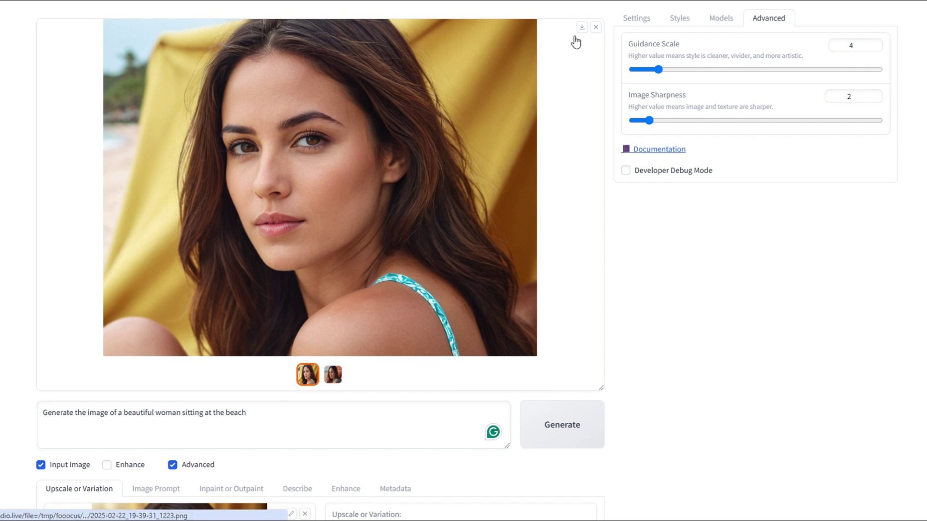
{"action": "left_click", "coordinate": [333, 374]}
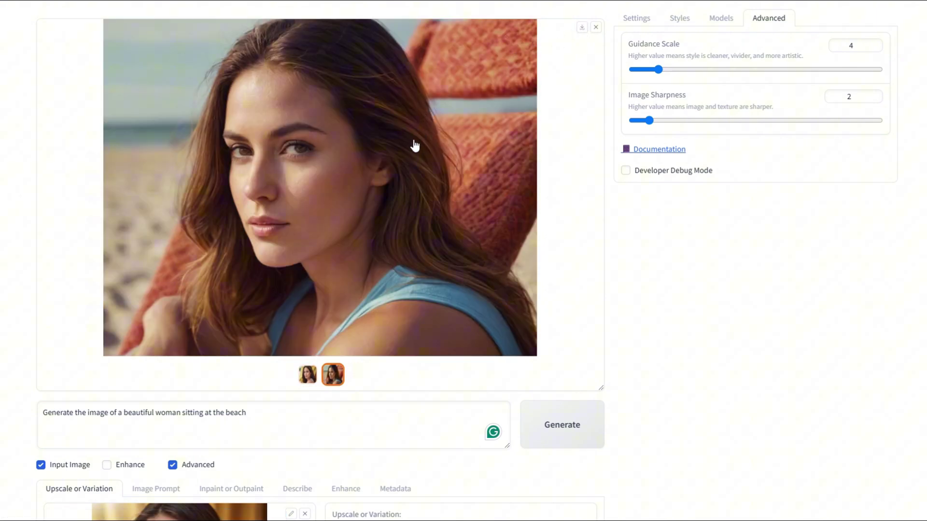
Load the beach portrait as a FaceSwap image prompt with weight 2.
{"action": "scroll", "coordinate": [193, 289], "scroll_direction": "down", "scroll_amount": 3}
{"action": "left_click", "coordinate": [146, 344]}
{"action": "scroll", "coordinate": [146, 344], "scroll_direction": "down", "scroll_amount": 5}
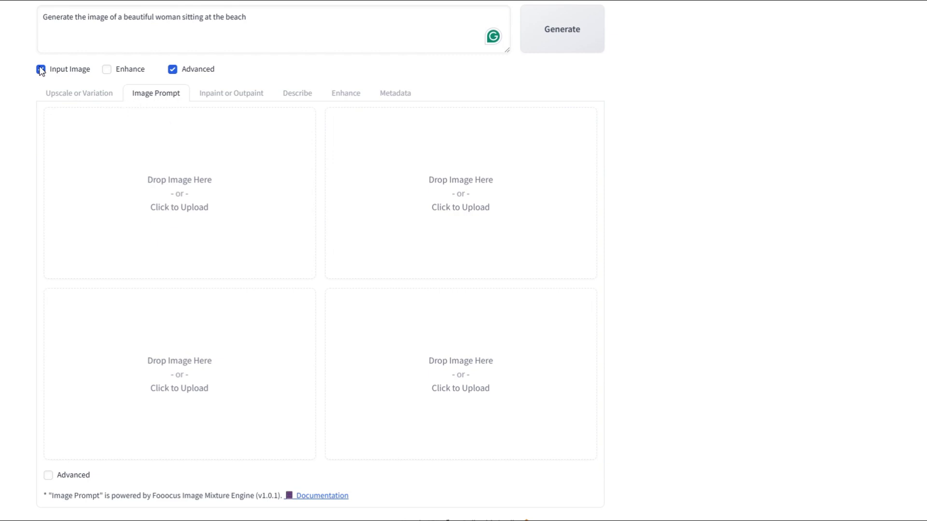
{"action": "left_click", "coordinate": [195, 195]}
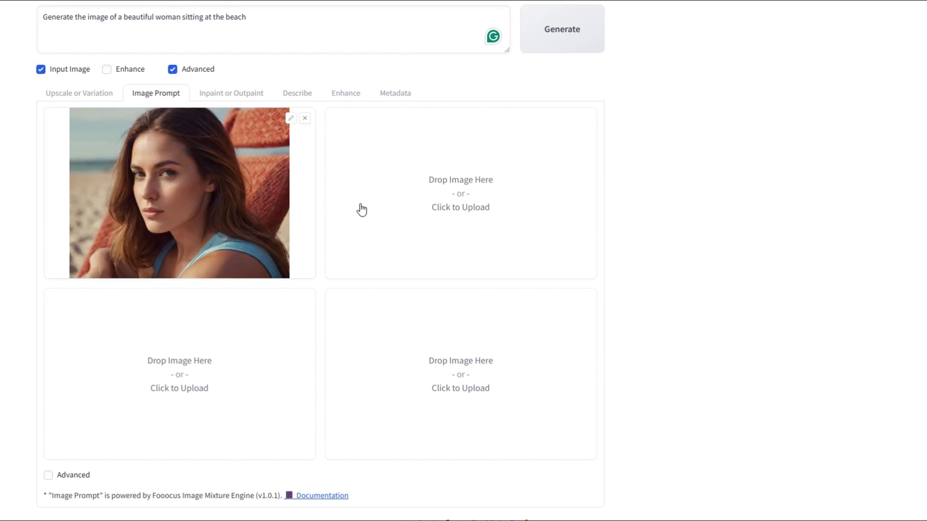
{"action": "scroll", "coordinate": [362, 212], "scroll_direction": "up", "scroll_amount": 5}
{"action": "scroll", "coordinate": [270, 323], "scroll_direction": "down", "scroll_amount": 6}
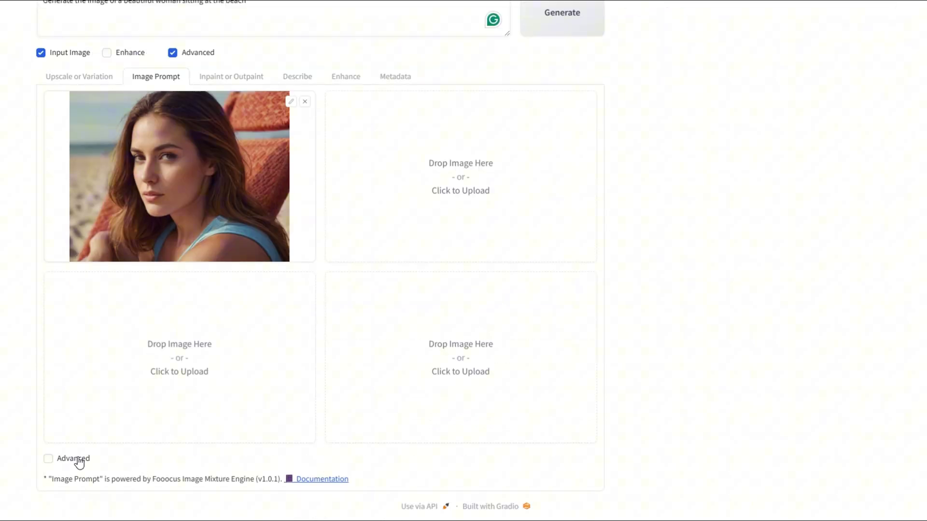
{"action": "left_click", "coordinate": [48, 458]}
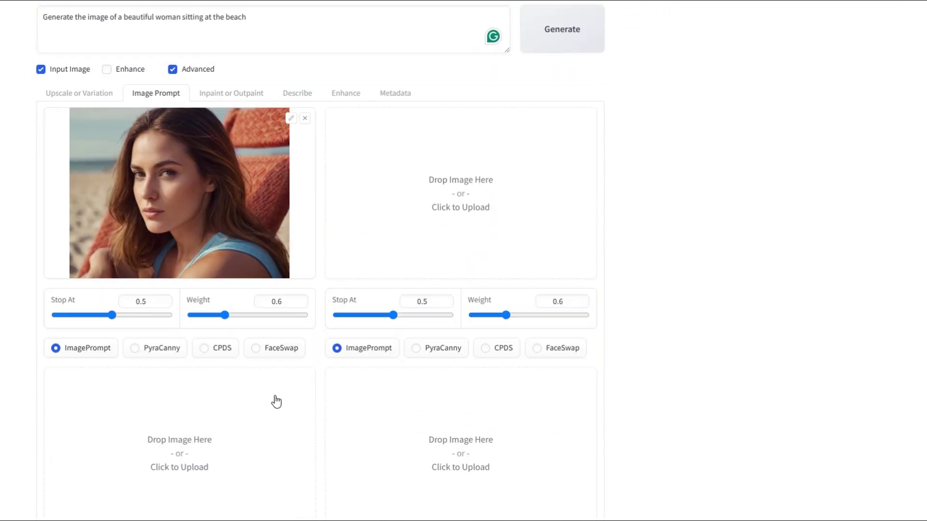
{"action": "left_click", "coordinate": [256, 348]}
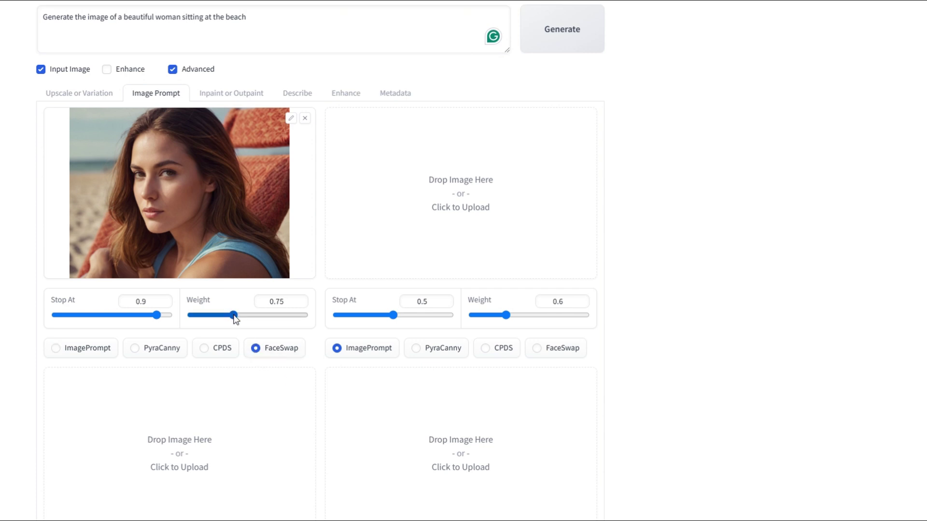
{"action": "left_click_drag", "start_coordinate": [233, 316], "coordinate": [252, 320]}
{"action": "left_click_drag", "start_coordinate": [249, 313], "coordinate": [302, 321]}
Replace 'beach' with 'coffee shop' in the prompt and generate.
{"action": "scroll", "coordinate": [279, 348], "scroll_direction": "up", "scroll_amount": 3}
{"action": "scroll", "coordinate": [280, 349], "scroll_direction": "up", "scroll_amount": 3}
{"action": "scroll", "coordinate": [280, 350], "scroll_direction": "down", "scroll_amount": 3}
{"action": "scroll", "coordinate": [280, 350], "scroll_direction": "up", "scroll_amount": 3}
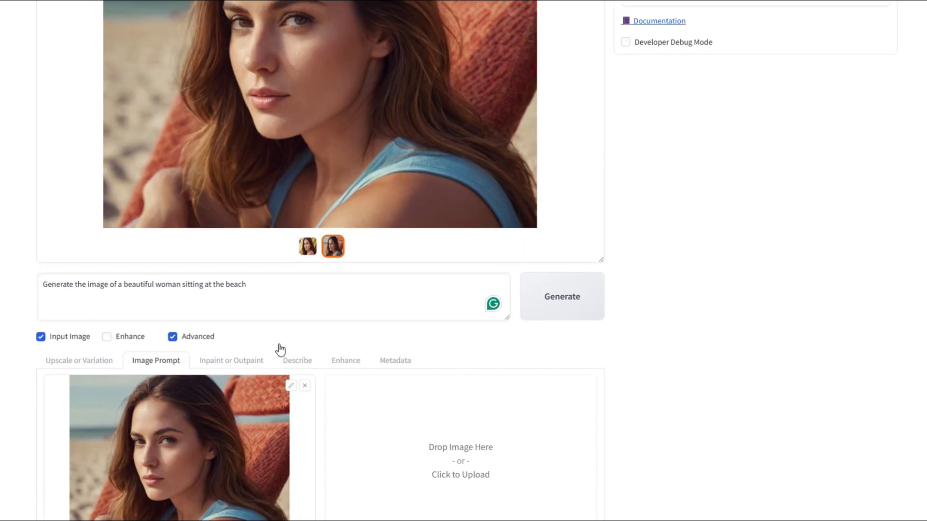
{"action": "double_click", "coordinate": [227, 284]}
{"action": "type", "text": "coffee shop"}
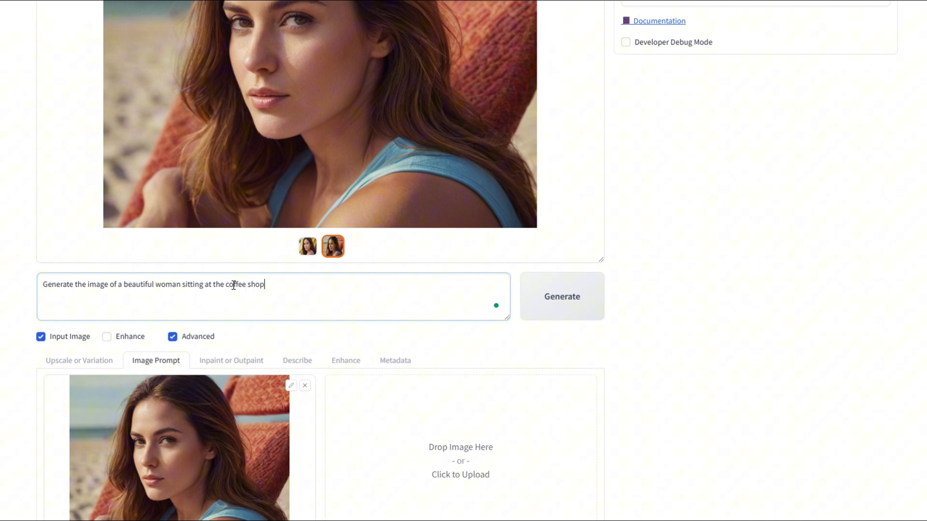
{"action": "left_click", "coordinate": [563, 296]}
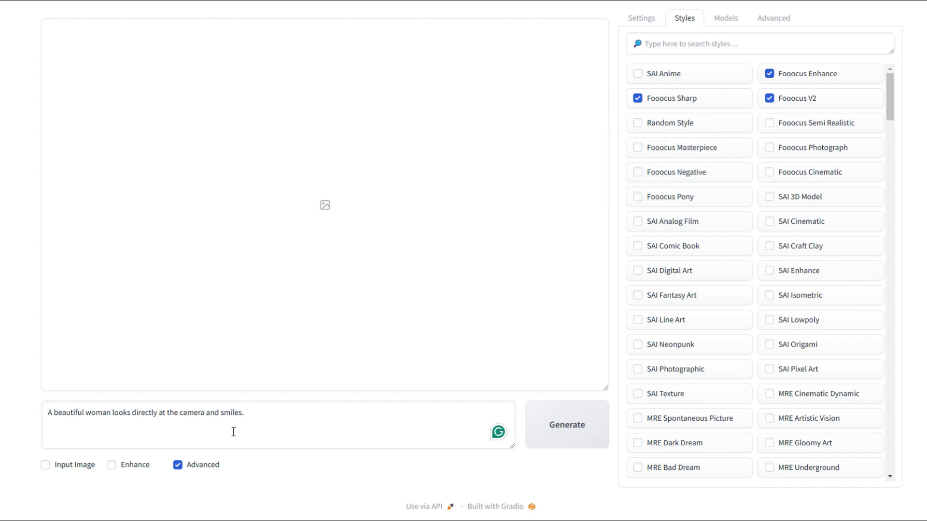
Generate two portraits of the smiling woman and view both.
{"action": "left_click", "coordinate": [573, 424]}
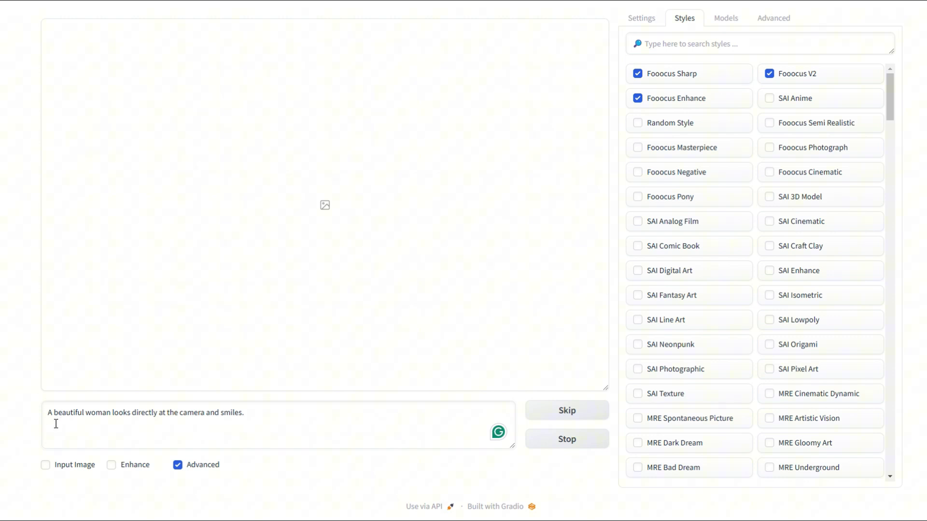
{"action": "left_click", "coordinate": [175, 151]}
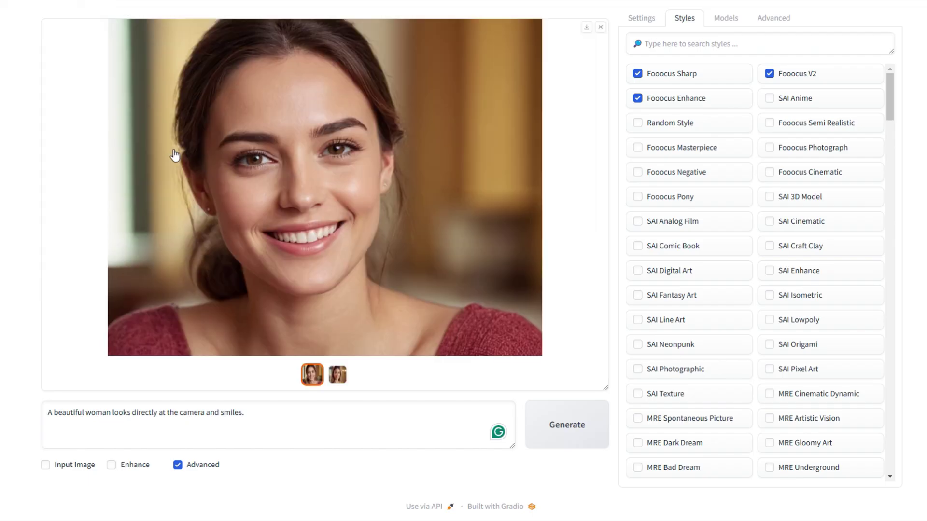
{"action": "left_click", "coordinate": [337, 379]}
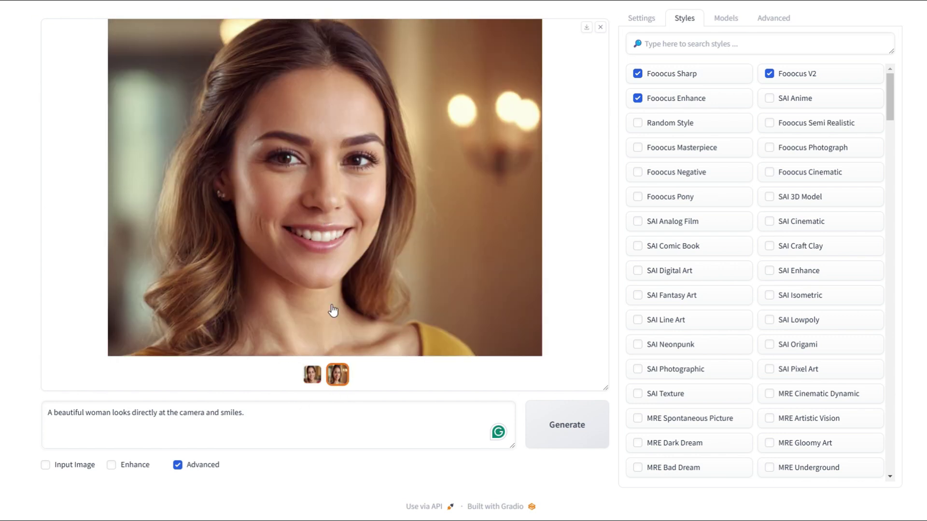
Uncheck the Fooocus Sharp, Fooocus V2 and Fooocus Enhance styles.
{"action": "left_click", "coordinate": [637, 74]}
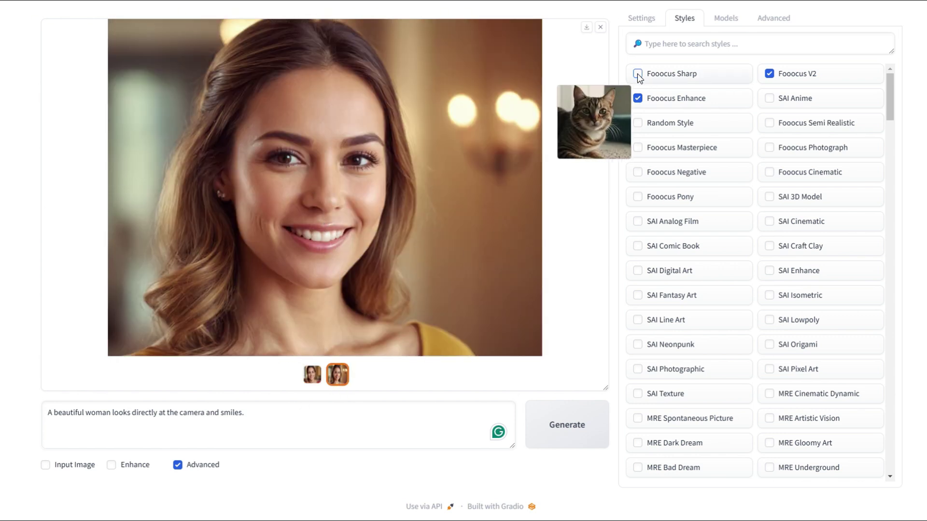
{"action": "left_click", "coordinate": [770, 75]}
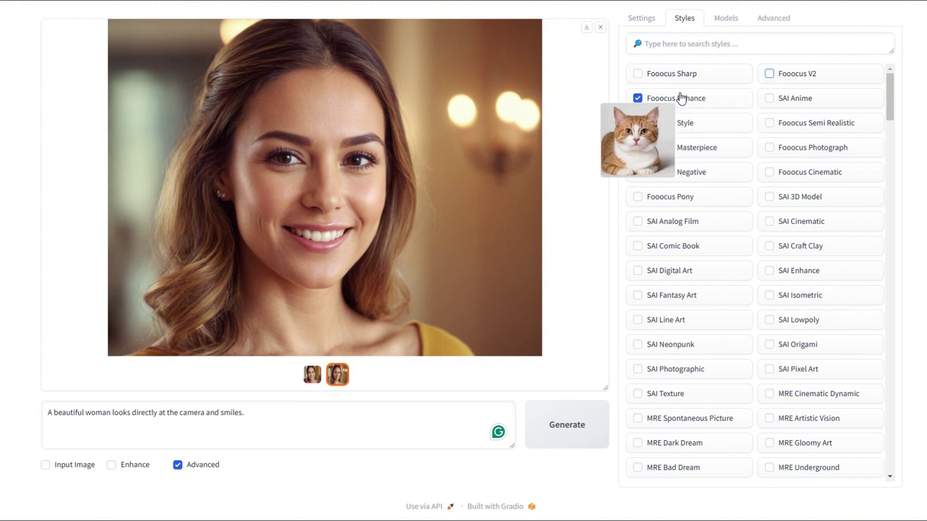
{"action": "left_click", "coordinate": [638, 99]}
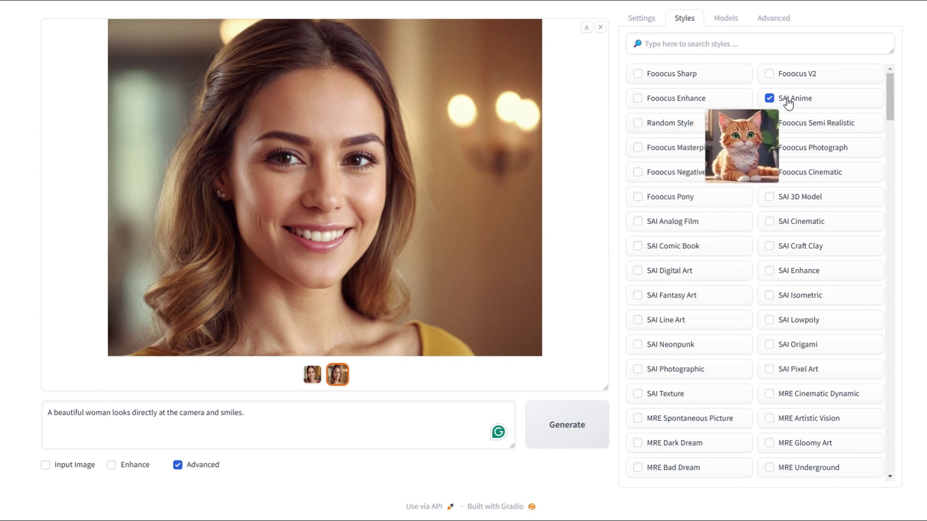
Generate with only SAI Anime selected and view both anime portraits, including the pigtailed one.
{"action": "left_click", "coordinate": [565, 440]}
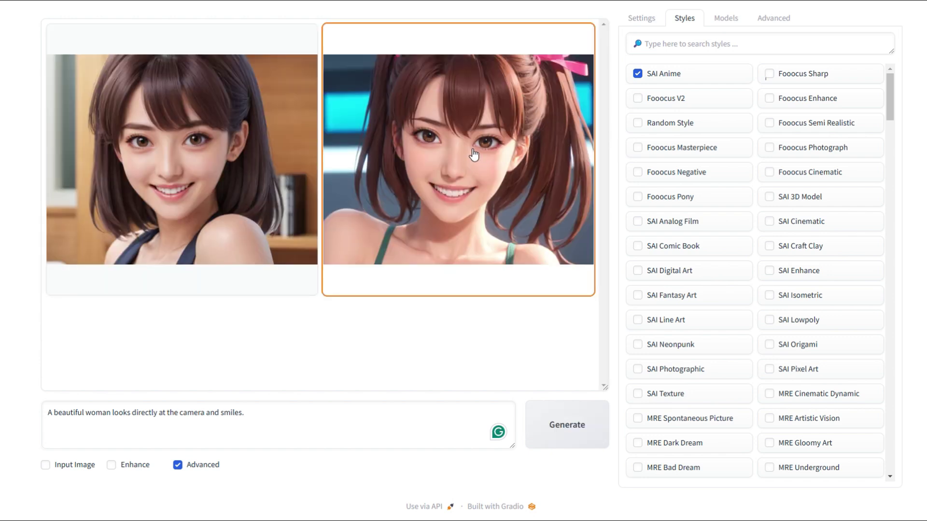
{"action": "left_click", "coordinate": [208, 165]}
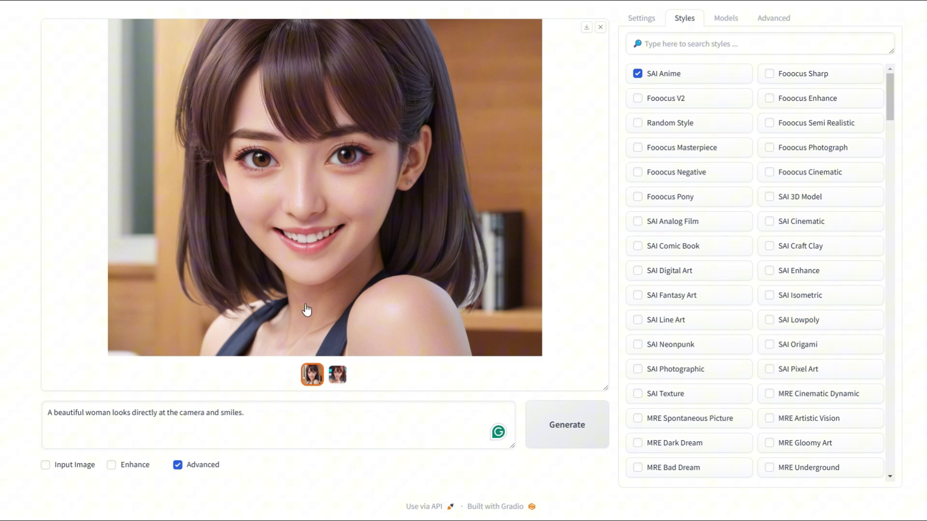
{"action": "left_click", "coordinate": [337, 375]}
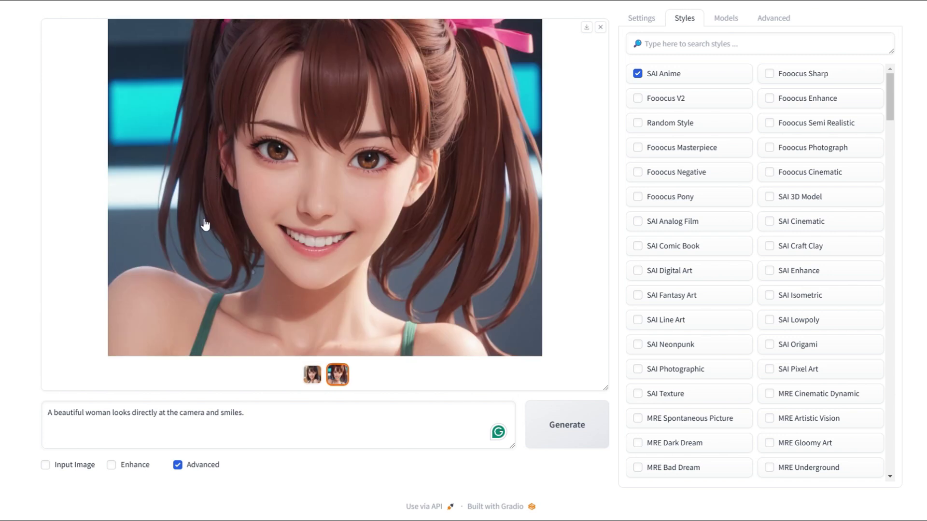
Apply the Artstyle Psychedelic style and generate new portraits of the woman.
{"action": "left_click_drag", "start_coordinate": [438, 299], "coordinate": [685, 227]}
{"action": "left_click_drag", "start_coordinate": [613, 318], "coordinate": [681, 328]}
{"action": "scroll", "coordinate": [695, 293], "scroll_direction": "down", "scroll_amount": 5}
{"action": "scroll", "coordinate": [712, 300], "scroll_direction": "down", "scroll_amount": 3}
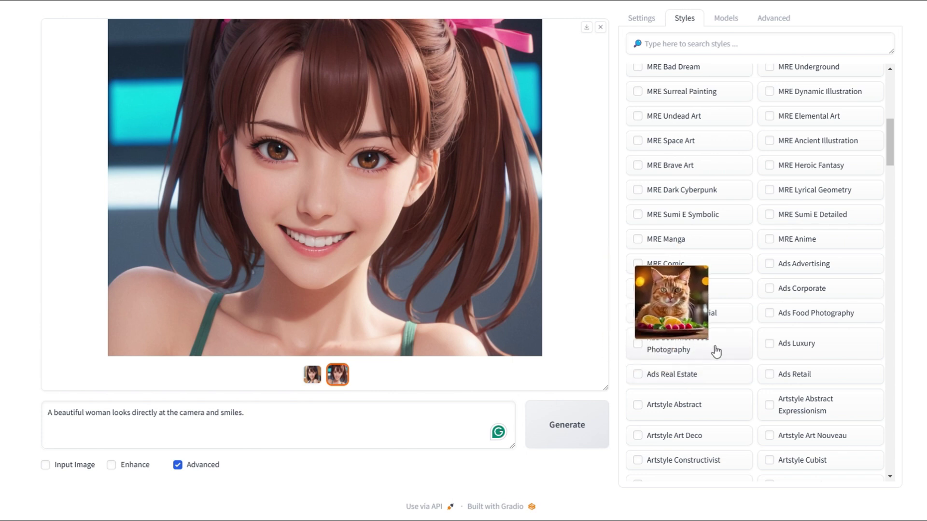
{"action": "scroll", "coordinate": [716, 351], "scroll_direction": "down", "scroll_amount": 3}
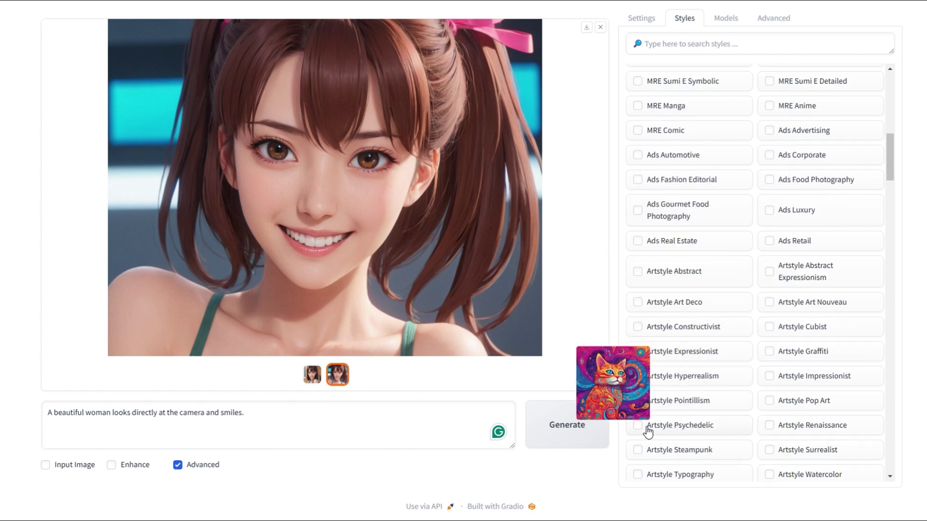
{"action": "left_click", "coordinate": [561, 427]}
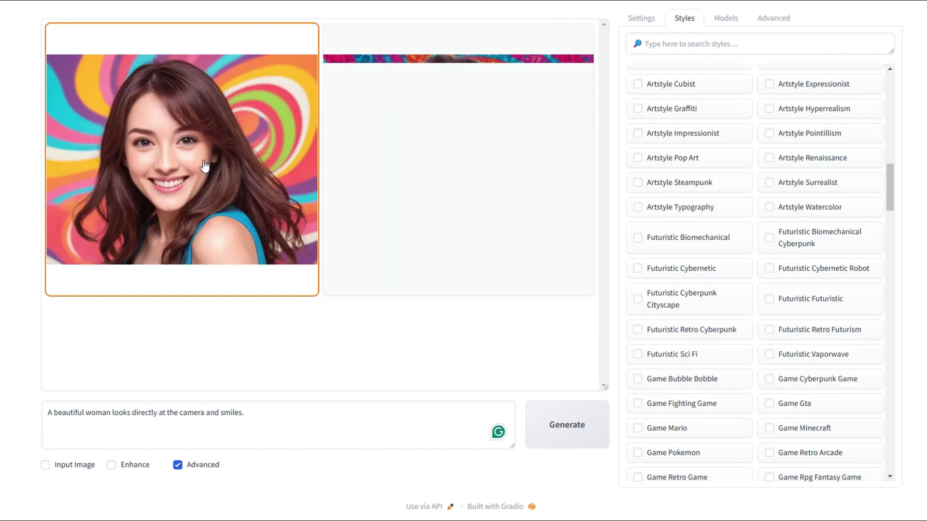
Compare the wavy-haired and braided swirl-background portraits.
{"action": "left_click", "coordinate": [163, 138]}
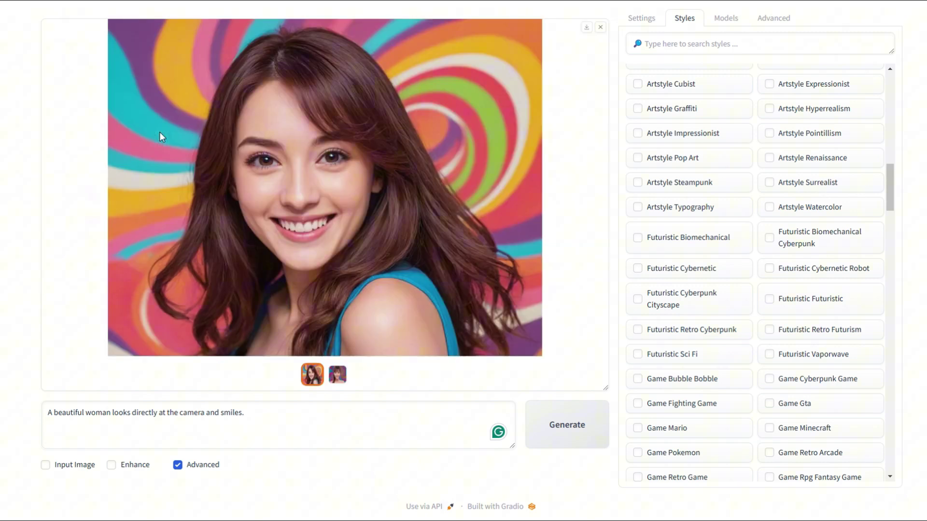
{"action": "left_click", "coordinate": [337, 372]}
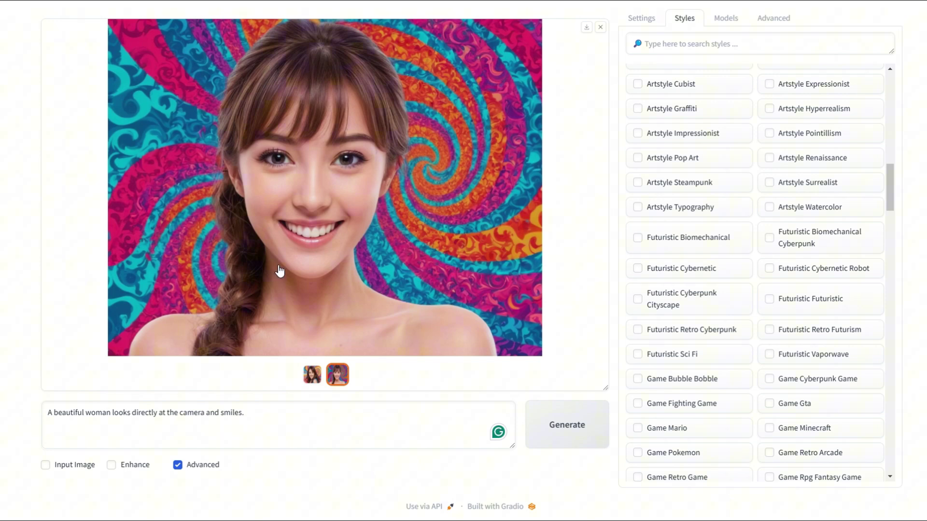
{"action": "left_click", "coordinate": [312, 374]}
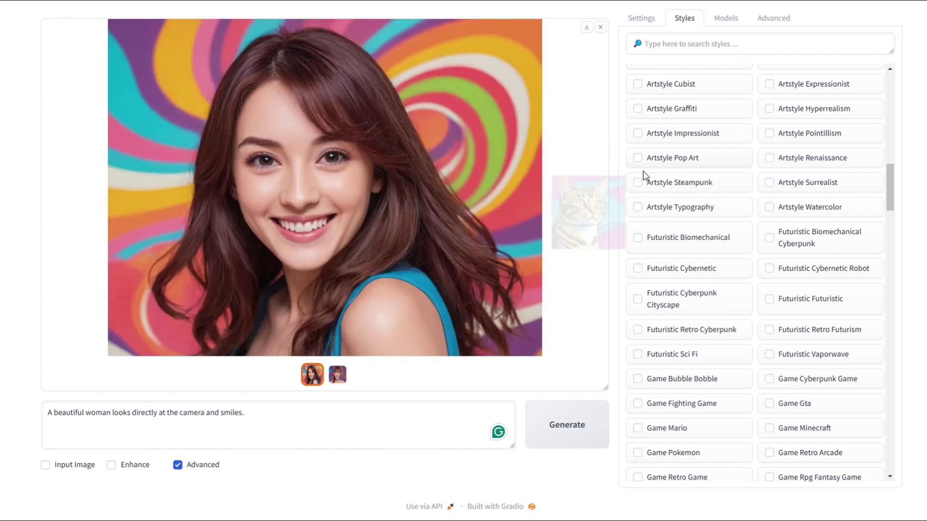
Generate portraits with the SAI Pixel Art style and view both results.
{"action": "scroll", "coordinate": [653, 179], "scroll_direction": "up", "scroll_amount": 10}
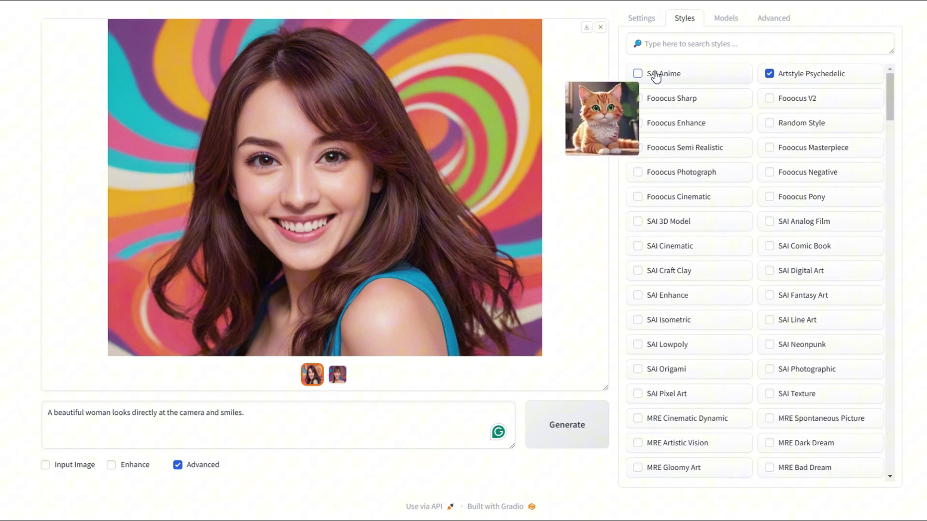
{"action": "scroll", "coordinate": [647, 259], "scroll_direction": "down", "scroll_amount": 3}
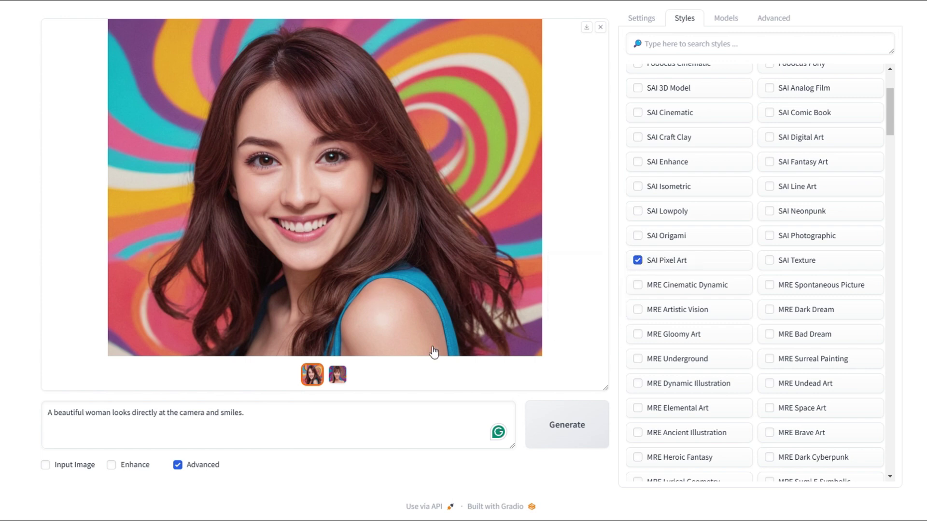
{"action": "left_click", "coordinate": [556, 425]}
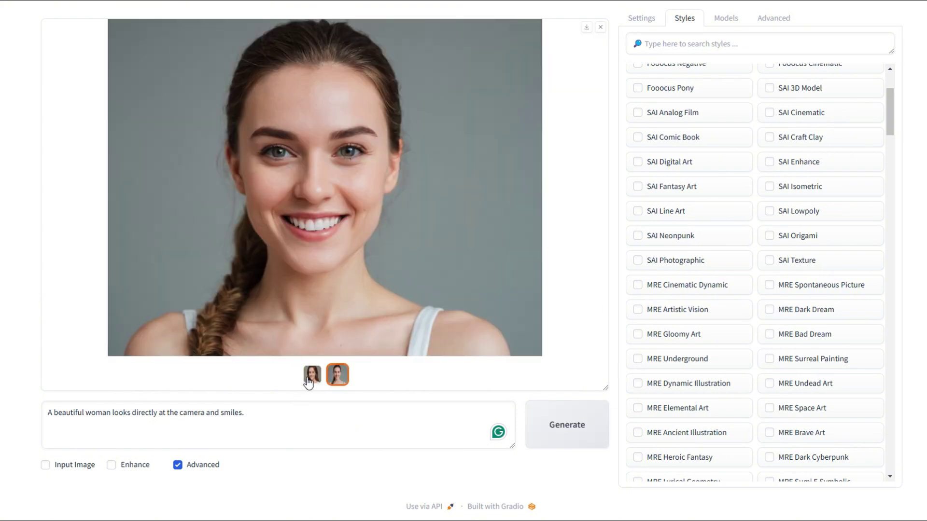
{"action": "left_click", "coordinate": [311, 377]}
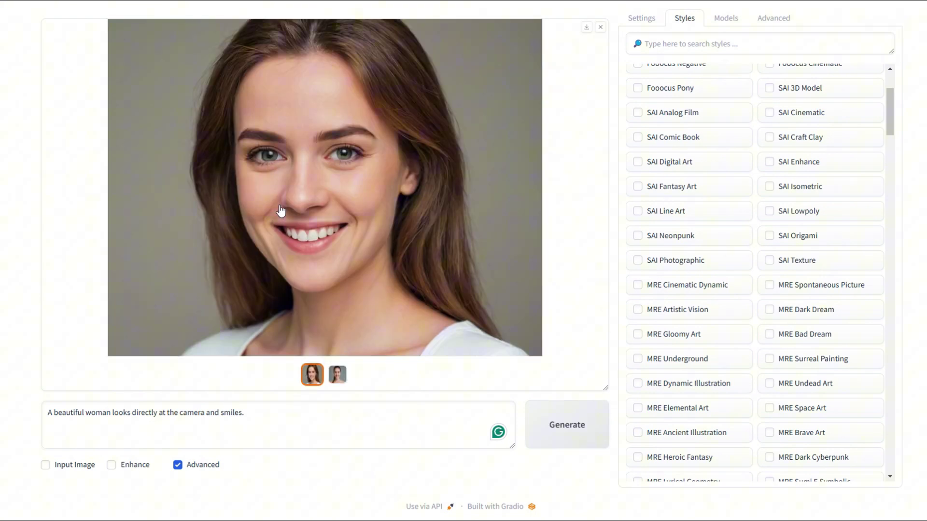
{"action": "left_click", "coordinate": [336, 375]}
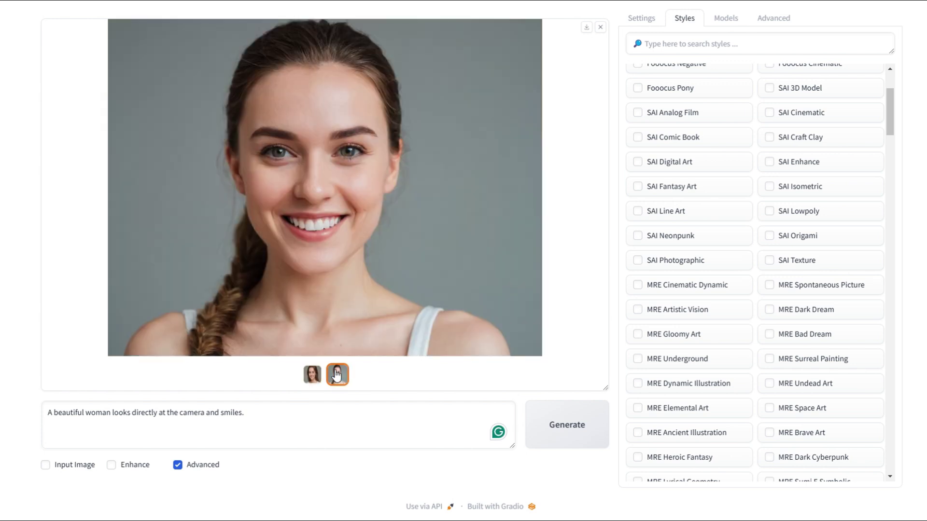
Switch the style to SAI Neonpunk, generate, and view both neon-lit portraits.
{"action": "left_click_drag", "start_coordinate": [632, 176], "coordinate": [640, 214]}
{"action": "mouse_move", "coordinate": [641, 240]}
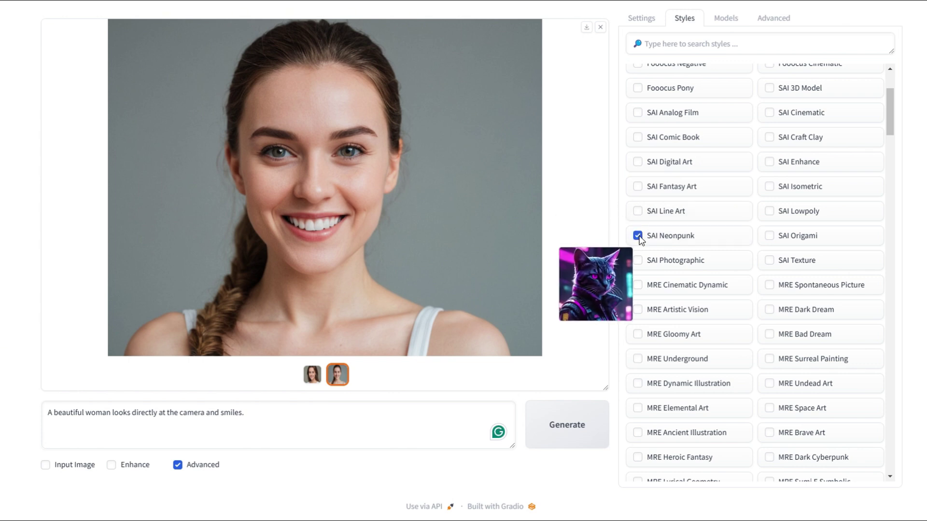
{"action": "scroll", "coordinate": [641, 240], "scroll_direction": "up", "scroll_amount": 3}
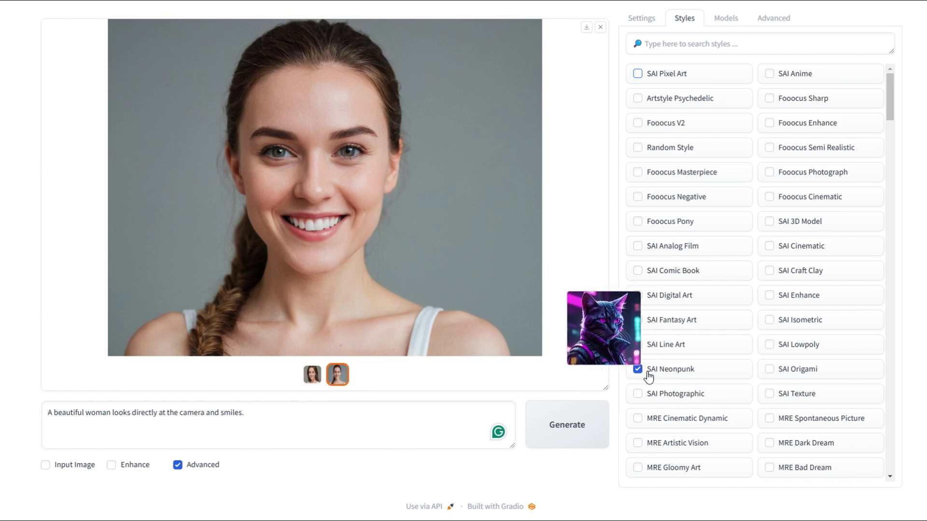
{"action": "left_click", "coordinate": [565, 436]}
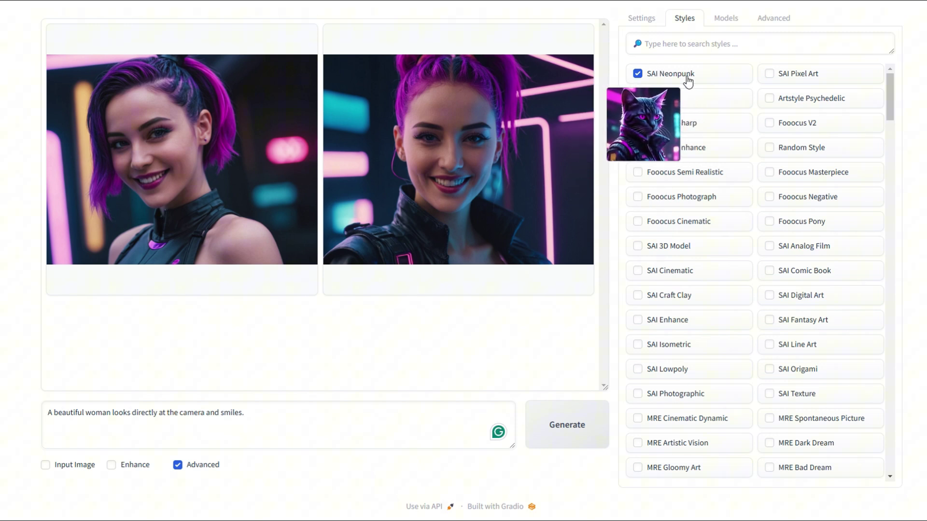
{"action": "left_click", "coordinate": [476, 160]}
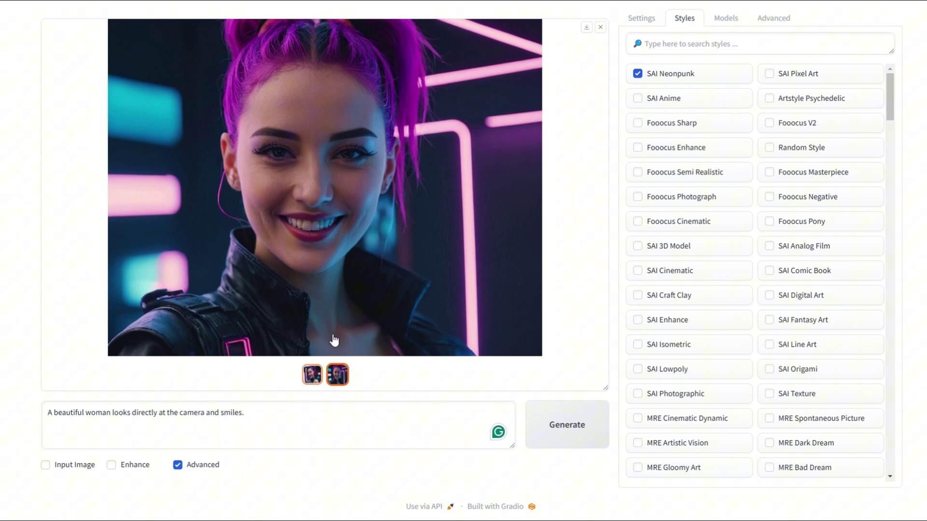
{"action": "left_click", "coordinate": [312, 374]}
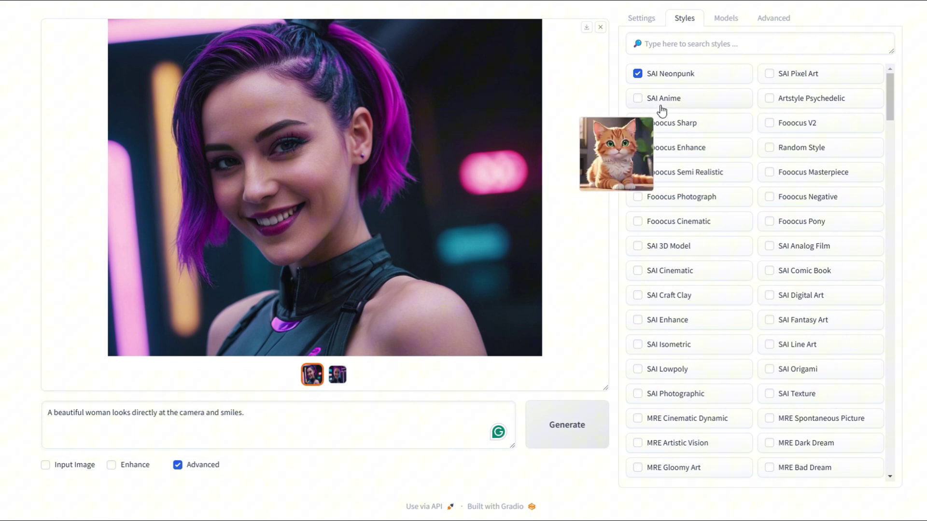
Swap SAI Neonpunk for SAI Comic Book, generate, and view both comic-style portraits.
{"action": "mouse_move", "coordinate": [631, 74]}
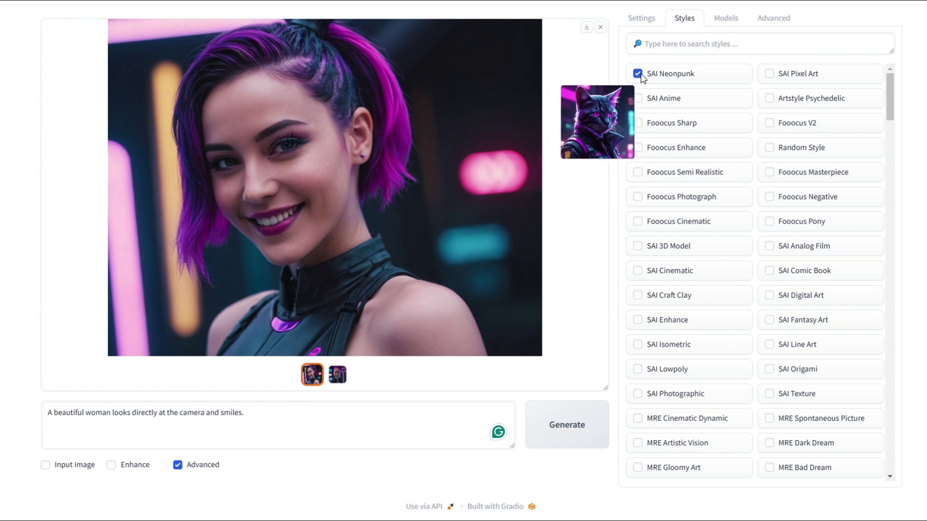
{"action": "left_click", "coordinate": [636, 73]}
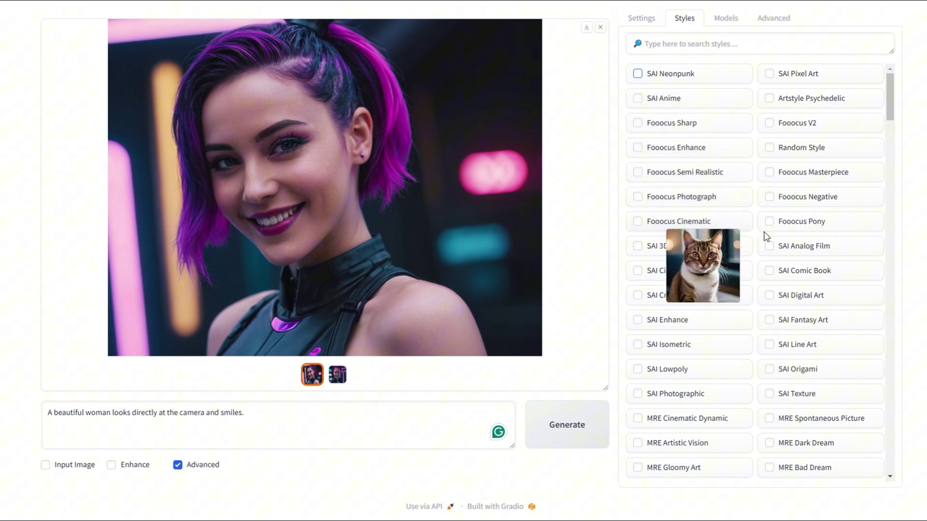
{"action": "left_click", "coordinate": [771, 273]}
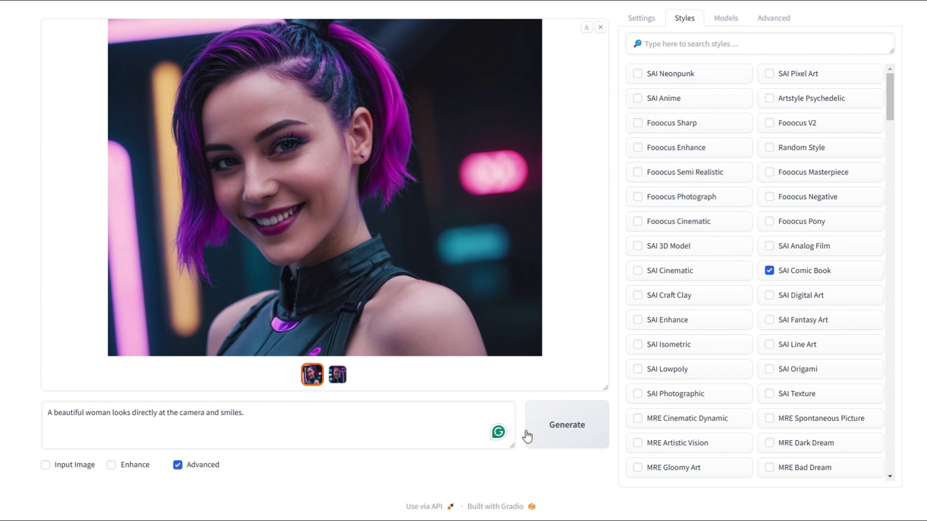
{"action": "left_click", "coordinate": [563, 436]}
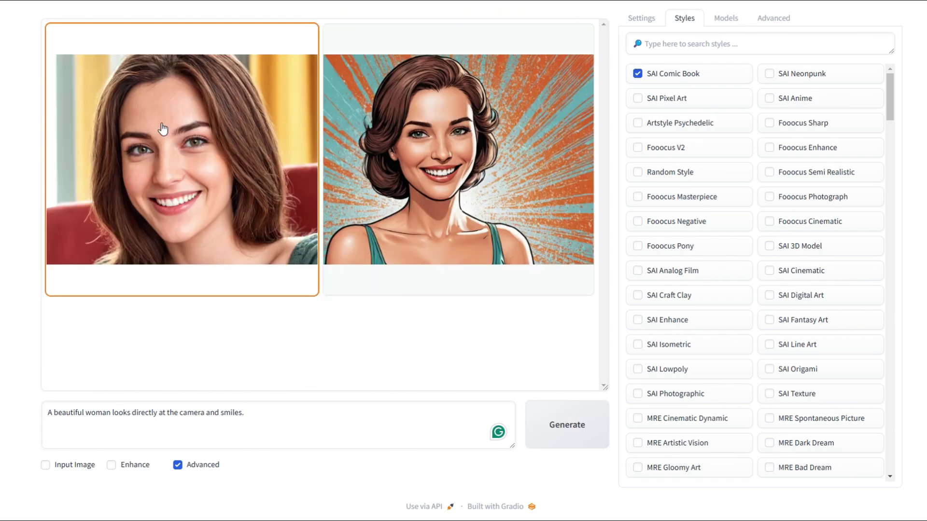
{"action": "left_click", "coordinate": [168, 143]}
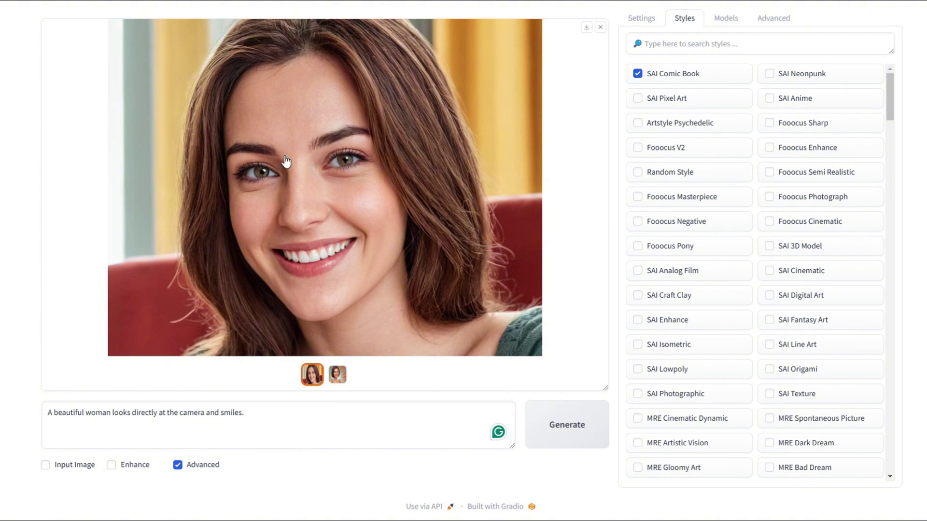
{"action": "left_click", "coordinate": [337, 376]}
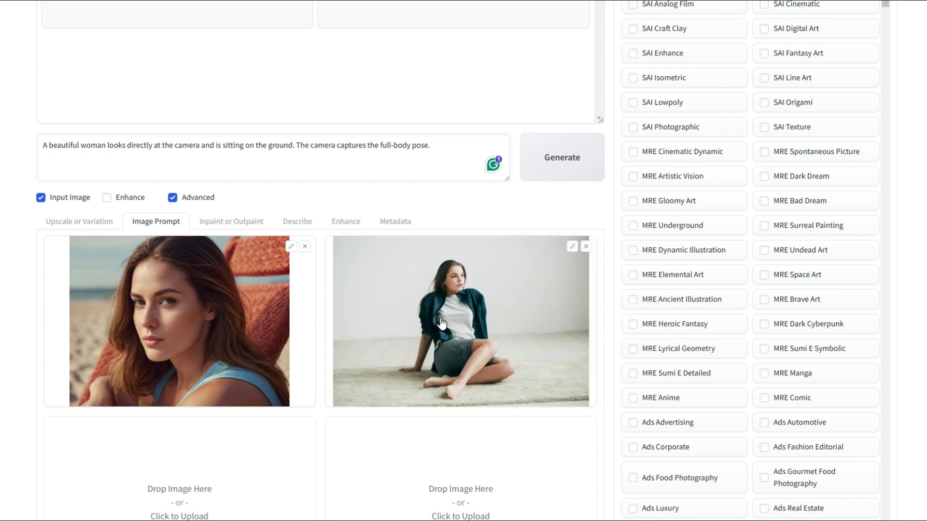
Tick Advanced below the image slots to show Stop At, Weight and mode options.
{"action": "scroll", "coordinate": [440, 321], "scroll_direction": "down", "scroll_amount": 3}
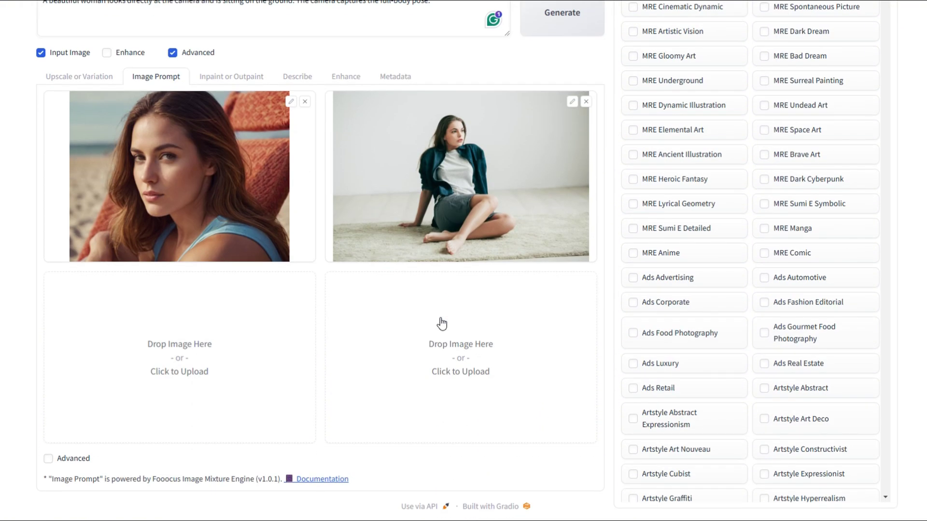
{"action": "scroll", "coordinate": [434, 327], "scroll_direction": "up", "scroll_amount": 3}
{"action": "scroll", "coordinate": [433, 327], "scroll_direction": "down", "scroll_amount": 2}
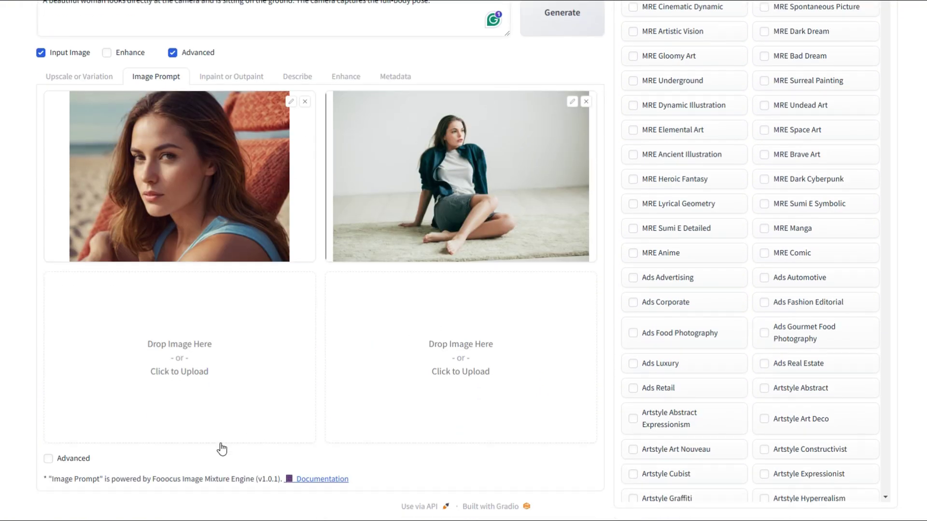
{"action": "left_click", "coordinate": [48, 458]}
Set slot 1 to FaceSwap with Weight 1.077 and slot 2 to PyraCanny.
{"action": "scroll", "coordinate": [215, 410], "scroll_direction": "down", "scroll_amount": 3}
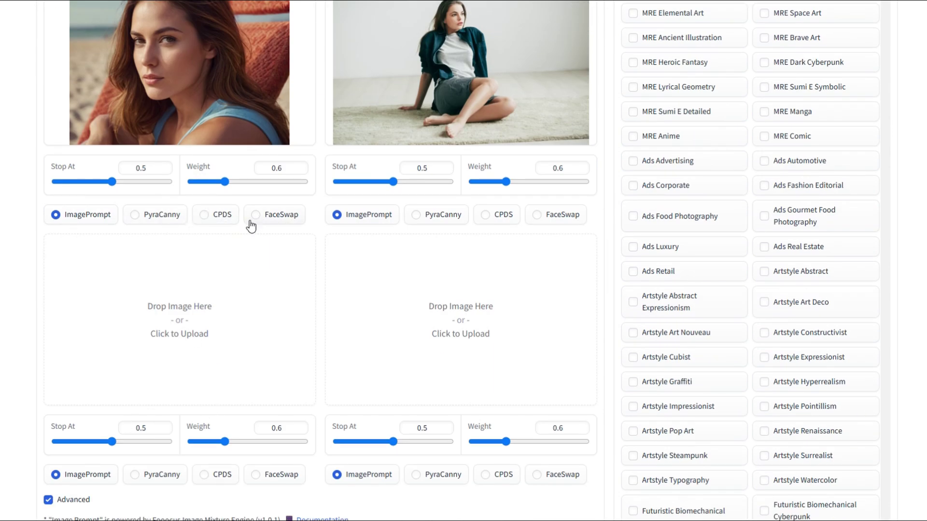
{"action": "left_click_drag", "start_coordinate": [233, 182], "coordinate": [247, 182]}
{"action": "scroll", "coordinate": [449, 260], "scroll_direction": "up", "scroll_amount": 5}
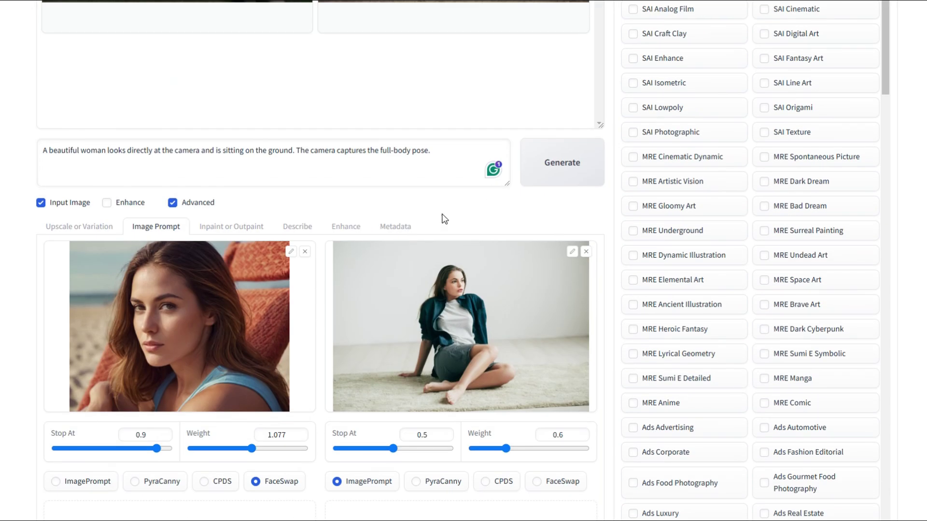
{"action": "scroll", "coordinate": [447, 311], "scroll_direction": "down", "scroll_amount": 3}
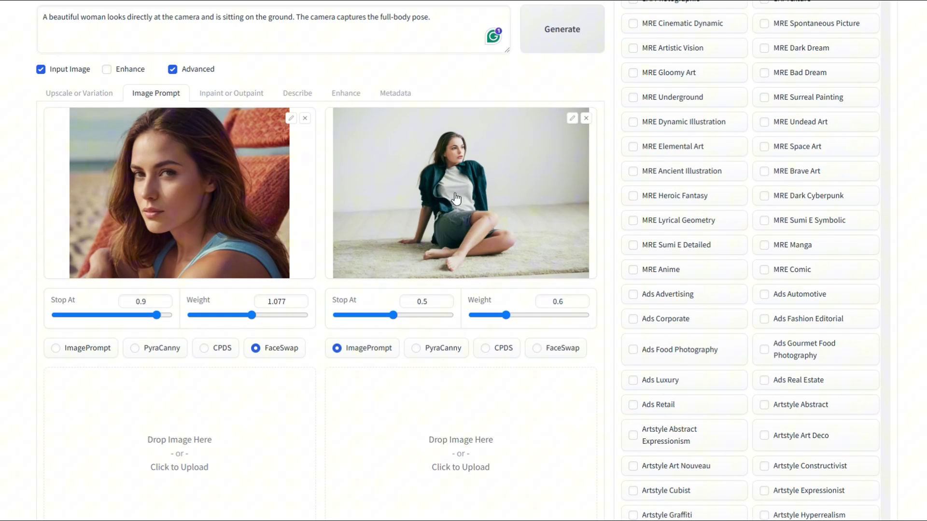
{"action": "left_click", "coordinate": [417, 349]}
{"action": "scroll", "coordinate": [425, 338], "scroll_direction": "up", "scroll_amount": 3}
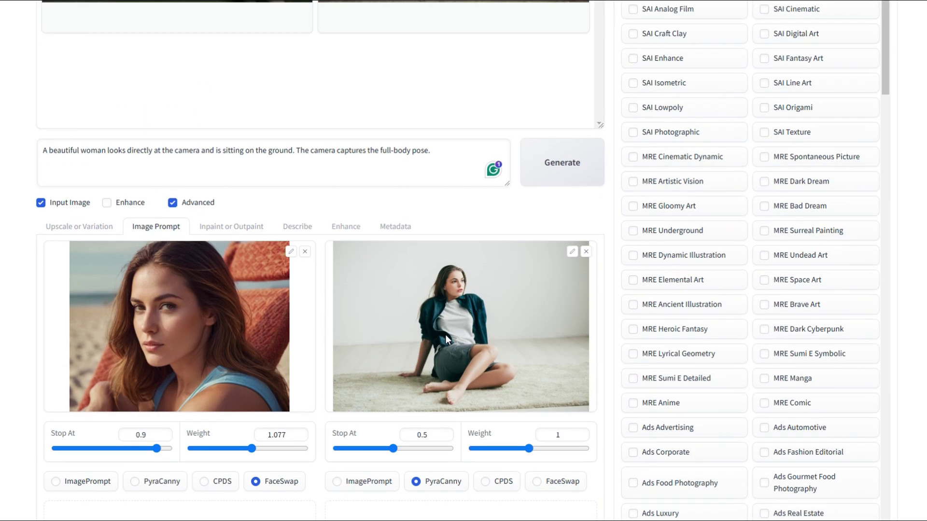
Change 'ground' to 'street' in the prompt.
{"action": "double_click", "coordinate": [280, 150]}
{"action": "type", "text": "street"}
{"action": "mouse_move", "coordinate": [229, 151]}
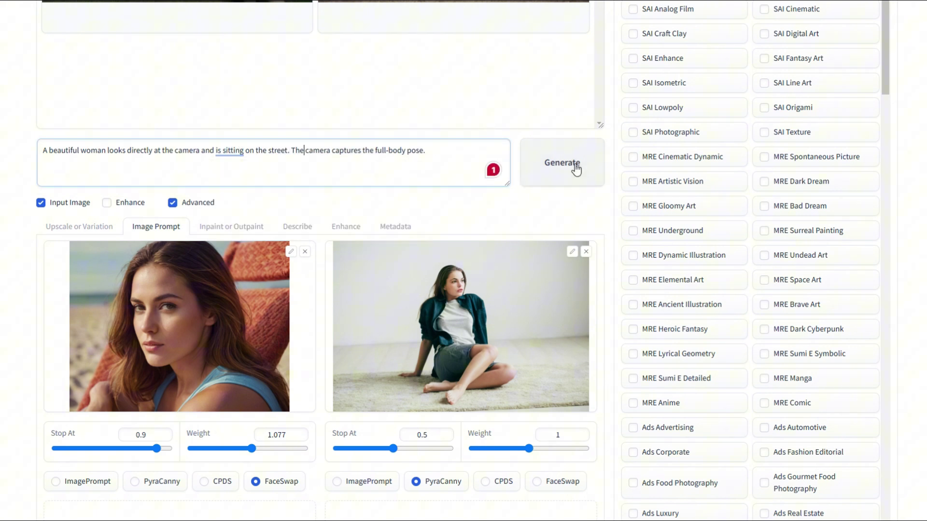
Generate the pose-matched street shots and switch between the two results to compare them.
{"action": "left_click", "coordinate": [558, 166]}
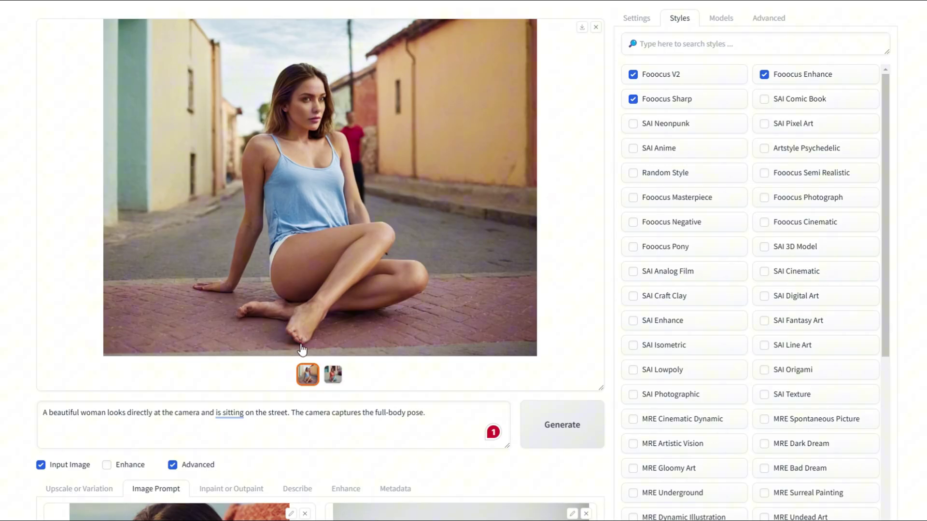
{"action": "left_click", "coordinate": [332, 375]}
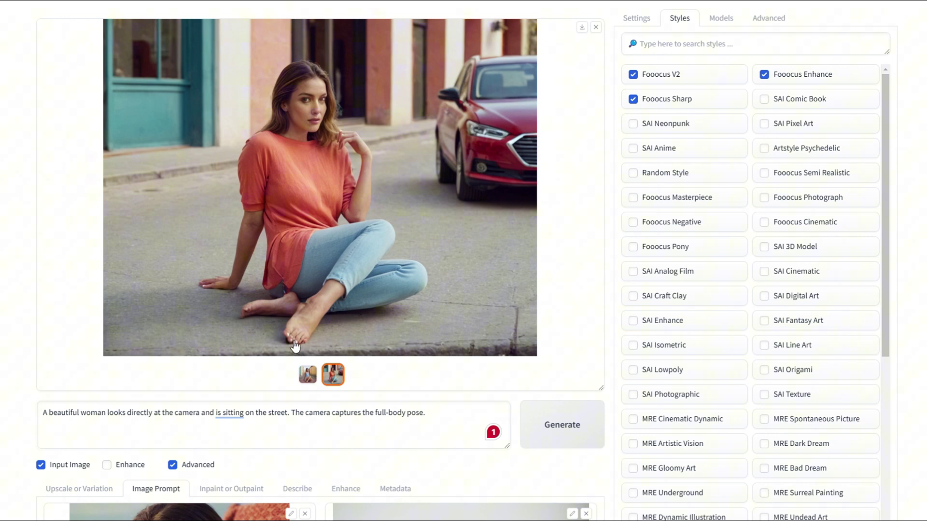
{"action": "left_click", "coordinate": [307, 375]}
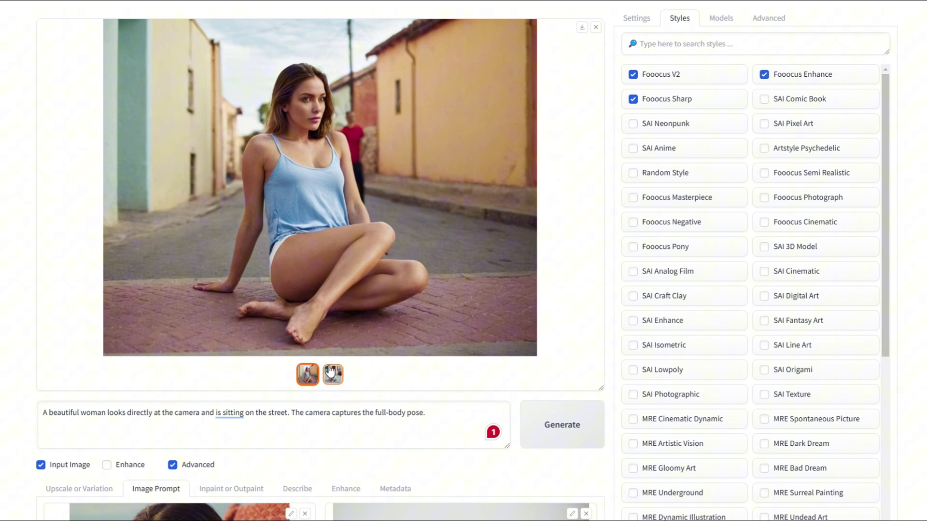
{"action": "scroll", "coordinate": [290, 356], "scroll_direction": "down", "scroll_amount": 5}
{"action": "scroll", "coordinate": [182, 325], "scroll_direction": "up", "scroll_amount": 5}
{"action": "scroll", "coordinate": [360, 241], "scroll_direction": "down", "scroll_amount": 5}
Untick and re-tick Input Image so the image input options show again.
{"action": "scroll", "coordinate": [360, 241], "scroll_direction": "up", "scroll_amount": 5}
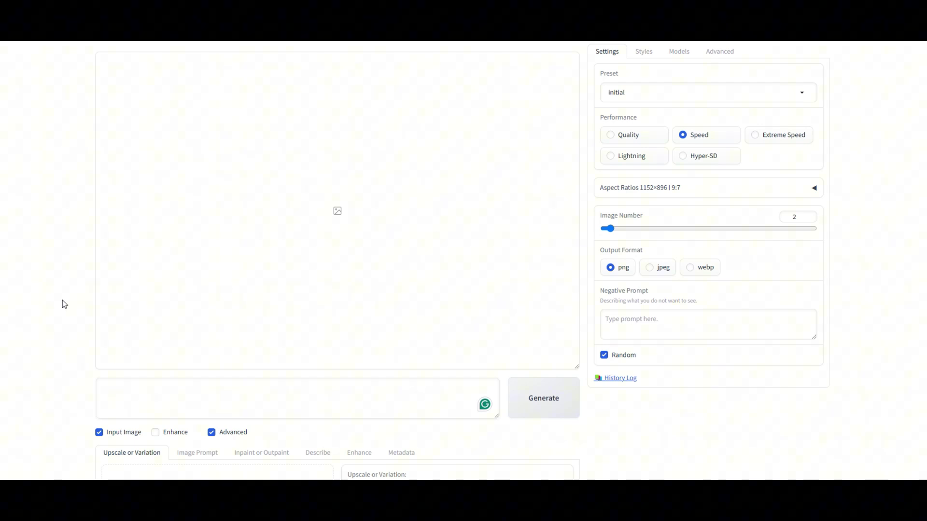
{"action": "scroll", "coordinate": [86, 271], "scroll_direction": "down", "scroll_amount": 3}
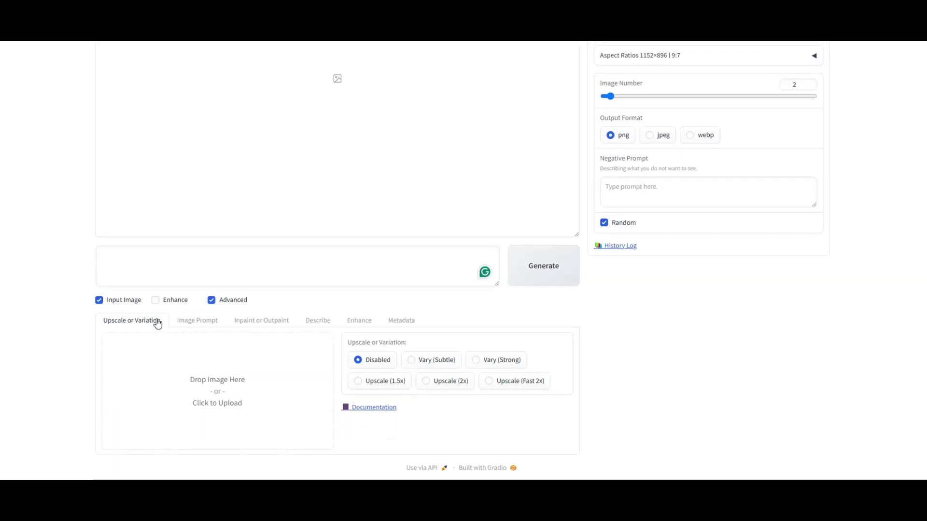
{"action": "left_click", "coordinate": [100, 301]}
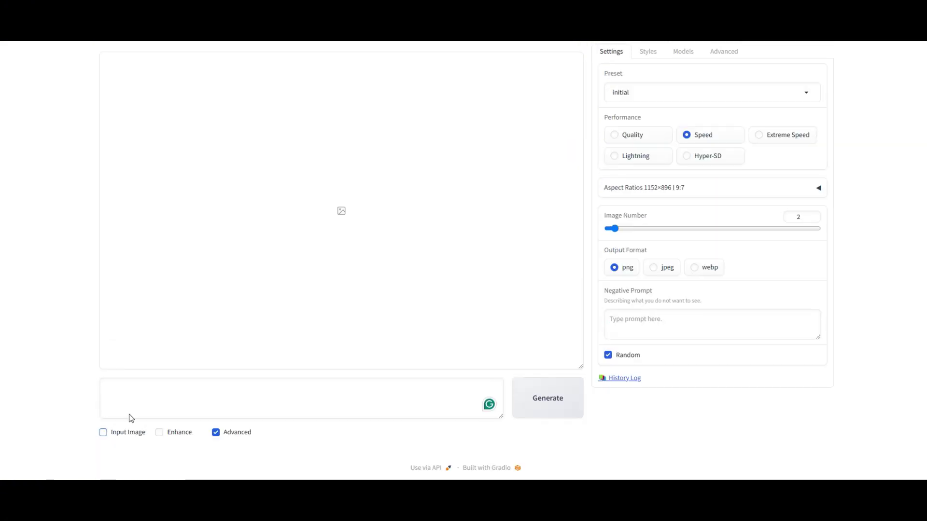
{"action": "left_click", "coordinate": [103, 433]}
{"action": "scroll", "coordinate": [176, 354], "scroll_direction": "down", "scroll_amount": 3}
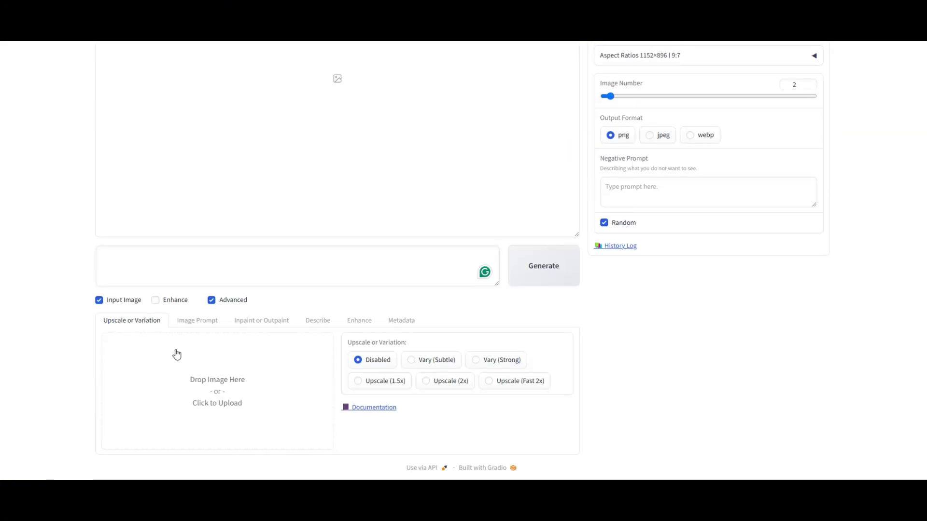
In Inpaint or Outpaint, paste the lace-top portrait and mask a curve across her neck.
{"action": "left_click", "coordinate": [268, 326]}
{"action": "scroll", "coordinate": [267, 324], "scroll_direction": "down", "scroll_amount": 4}
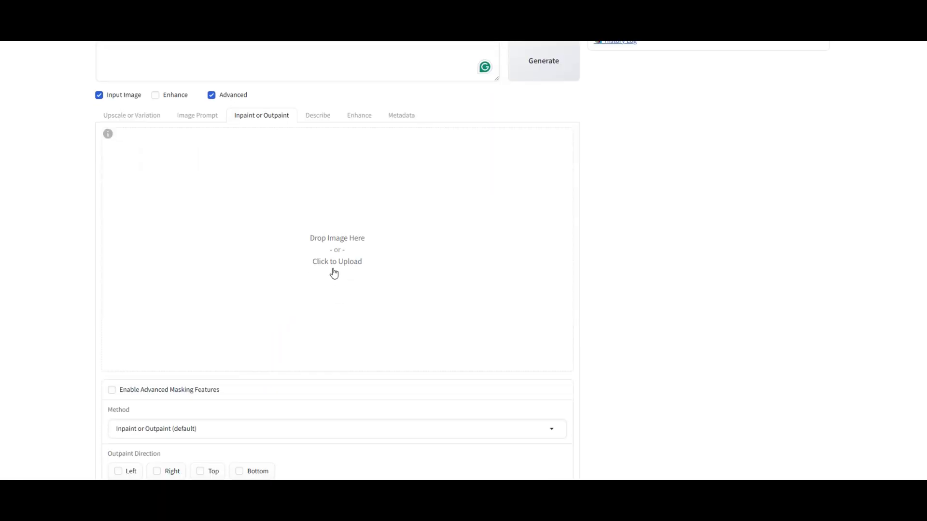
{"action": "key", "text": "ctrl+v"}
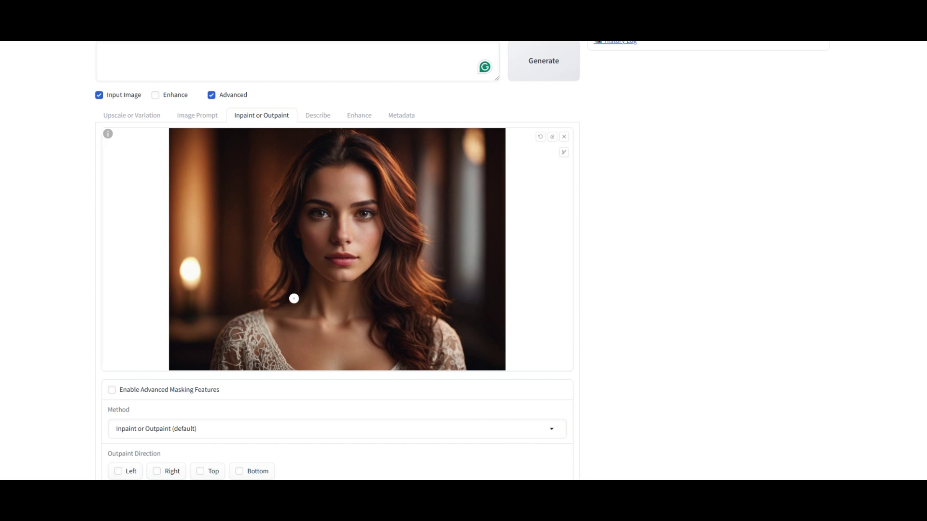
{"action": "mouse_move", "coordinate": [294, 298]}
{"action": "left_mouse_down"}
{"action": "mouse_move", "coordinate": [318, 332]}
{"action": "mouse_move", "coordinate": [376, 322]}
{"action": "left_mouse_up"}
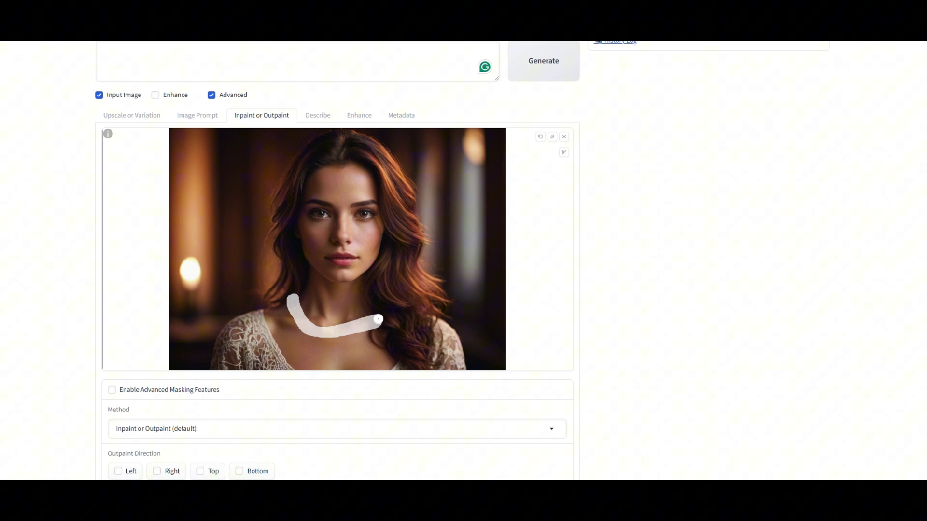
Enter 'Gold Necklace' as the prompt.
{"action": "scroll", "coordinate": [378, 319], "scroll_direction": "up", "scroll_amount": 3}
{"action": "left_click", "coordinate": [174, 160]}
{"action": "type", "text": "Gold Necklace"}
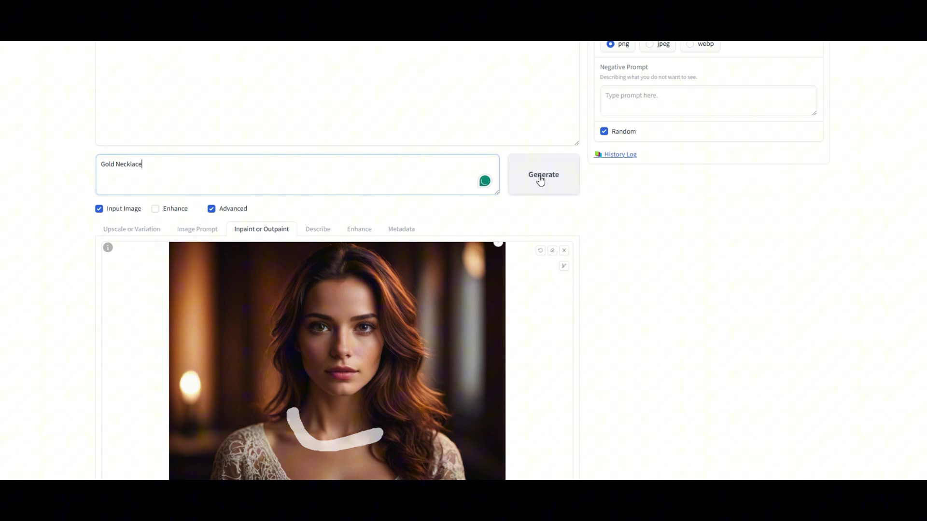
Generate the gold necklace inpaint, check the second result, and mask both ear areas.
{"action": "left_click", "coordinate": [540, 180]}
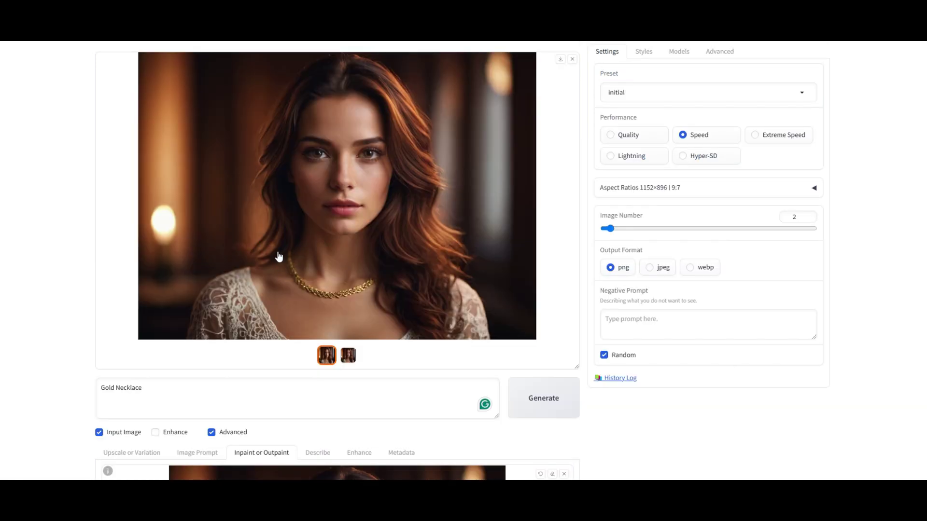
{"action": "left_click", "coordinate": [349, 357]}
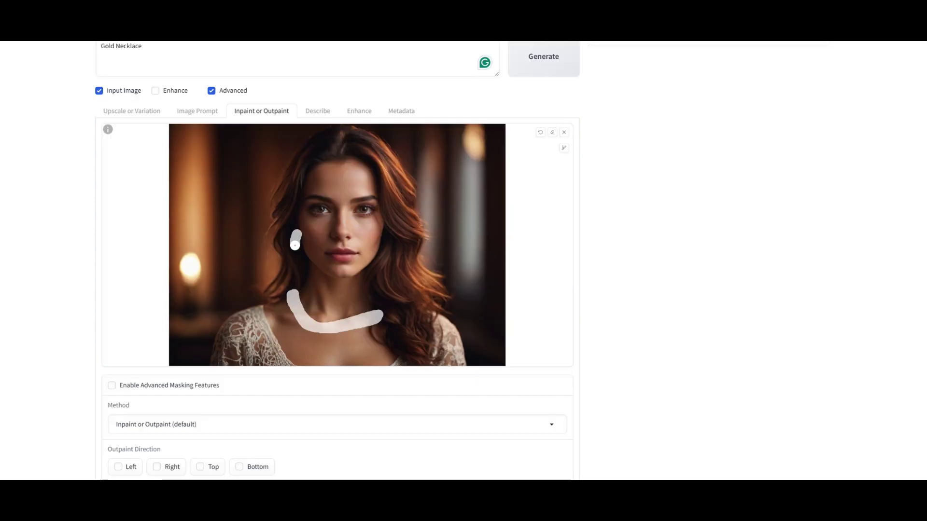
{"action": "left_click_drag", "start_coordinate": [295, 247], "coordinate": [296, 252]}
{"action": "left_click_drag", "start_coordinate": [387, 234], "coordinate": [387, 253]}
Change the prompt to 'Gold earrings' and generate the earring versions.
{"action": "scroll", "coordinate": [338, 242], "scroll_direction": "up", "scroll_amount": 3}
{"action": "double_click", "coordinate": [126, 160]}
{"action": "type", "text": "earrings"}
{"action": "scroll", "coordinate": [532, 397], "scroll_direction": "up", "scroll_amount": 5}
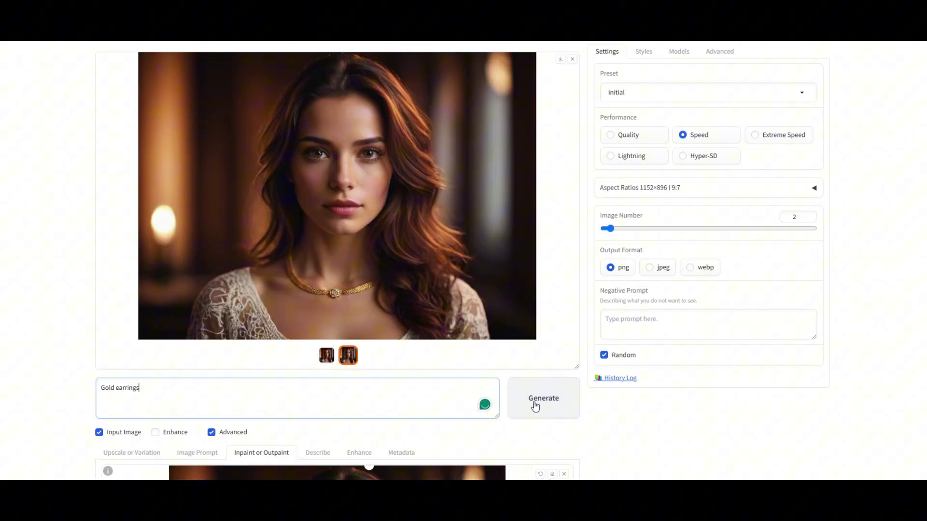
{"action": "left_click", "coordinate": [535, 407]}
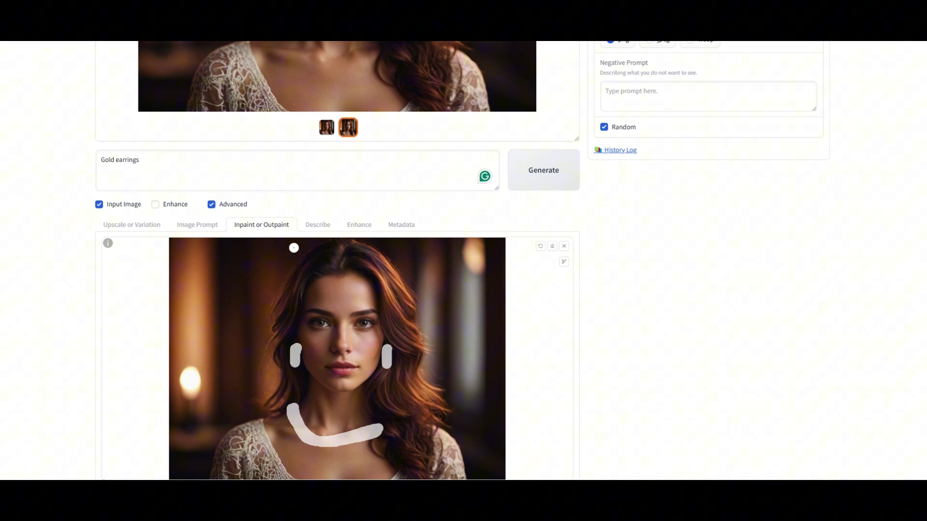
Mask both eyes, set the prompt to 'sun glasses', generate, and view the result full screen.
{"action": "left_click_drag", "start_coordinate": [152, 160], "coordinate": [100, 160]}
{"action": "mouse_move", "coordinate": [332, 314]}
{"action": "left_mouse_down"}
{"action": "mouse_move", "coordinate": [303, 328]}
{"action": "mouse_move", "coordinate": [322, 321]}
{"action": "left_mouse_up"}
{"action": "left_click_drag", "start_coordinate": [381, 318], "coordinate": [332, 323]}
{"action": "type", "text": "sun glasses"}
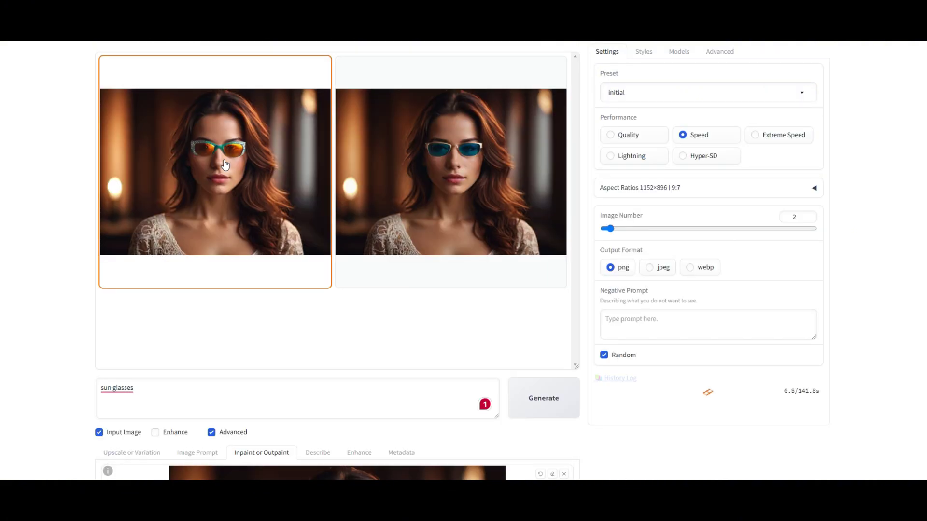
{"action": "left_click", "coordinate": [224, 165]}
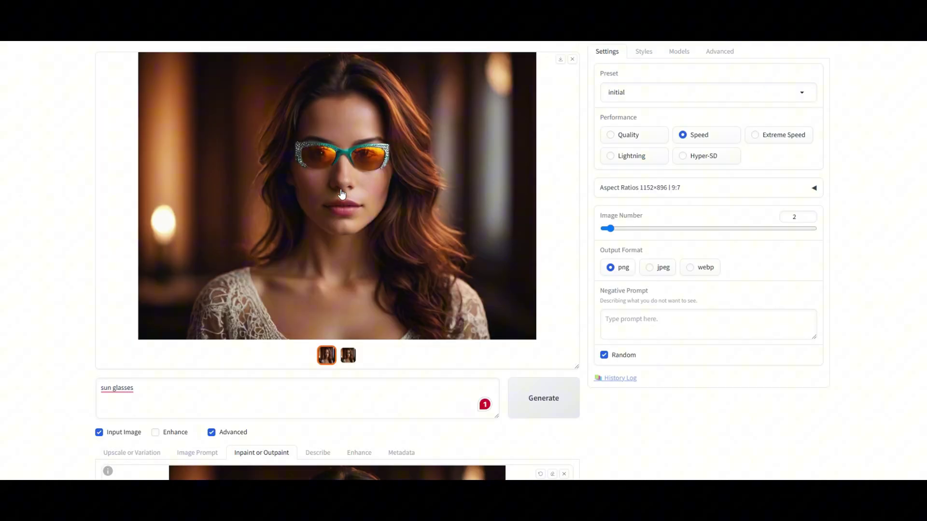
{"action": "left_click", "coordinate": [341, 193]}
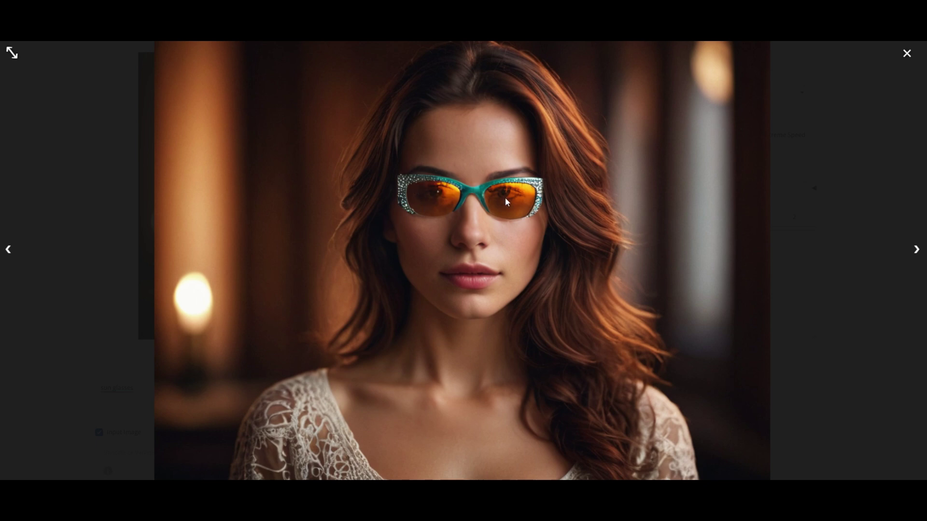
Show the next sunglasses portrait, with gold wire frames and blue lenses, in the full-screen view.
{"action": "left_click", "coordinate": [912, 250]}
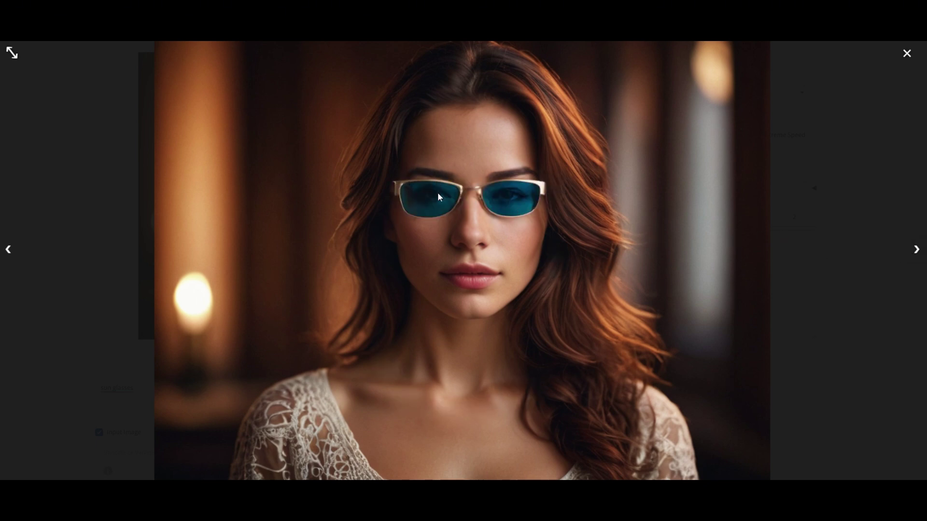